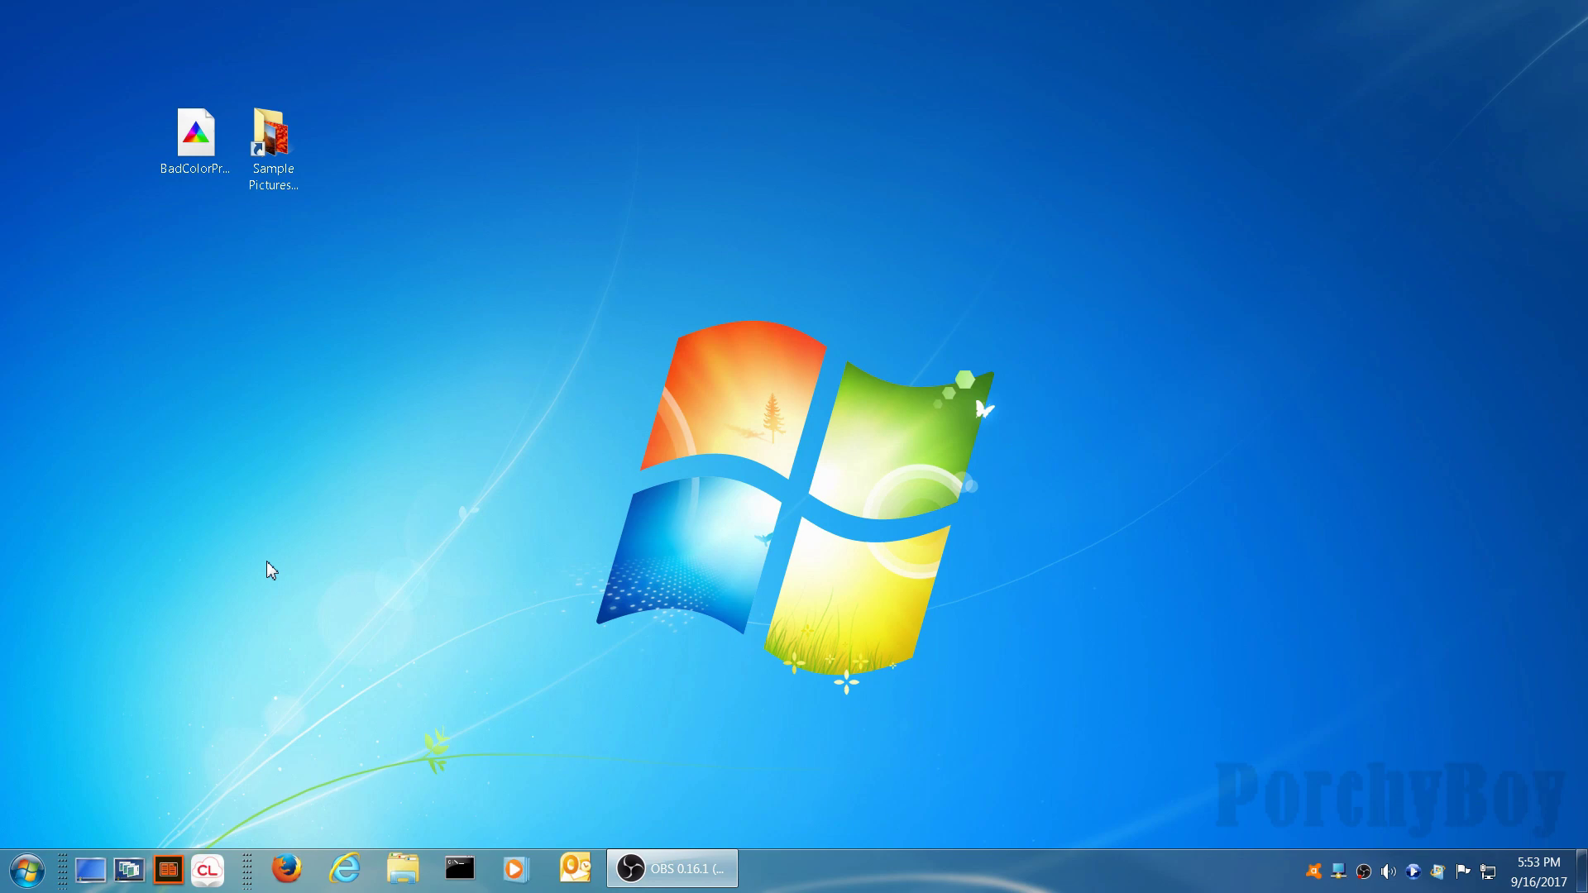
Set Tulips.jpg from Sample Pictures as the tiled desktop background, then close the folder window.
double_click(263, 152)
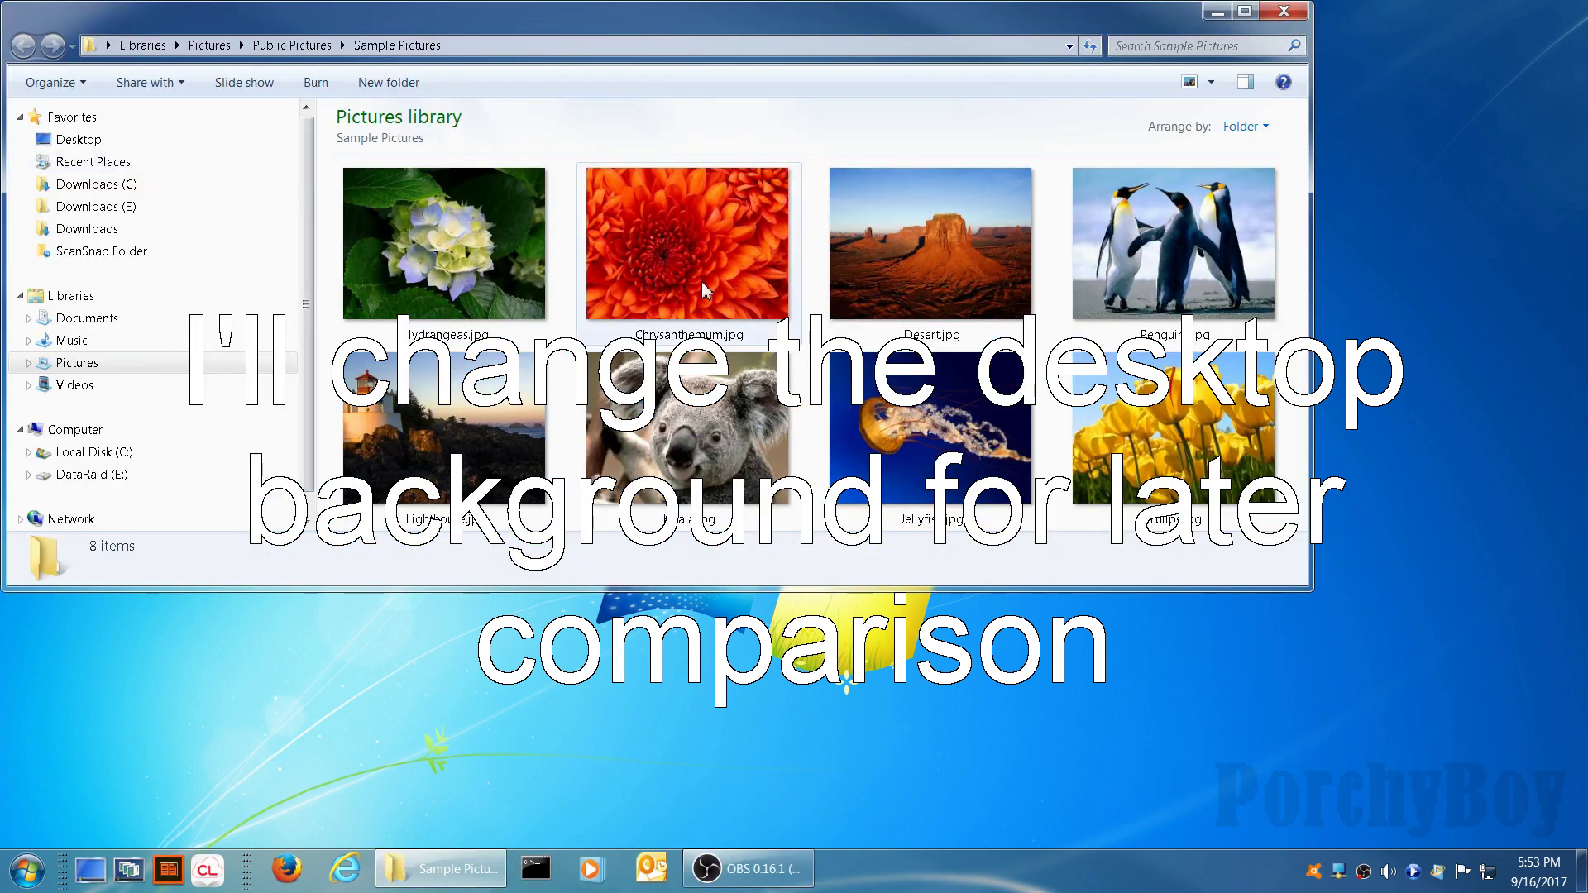
left_click(1183, 377)
right_click(1175, 374)
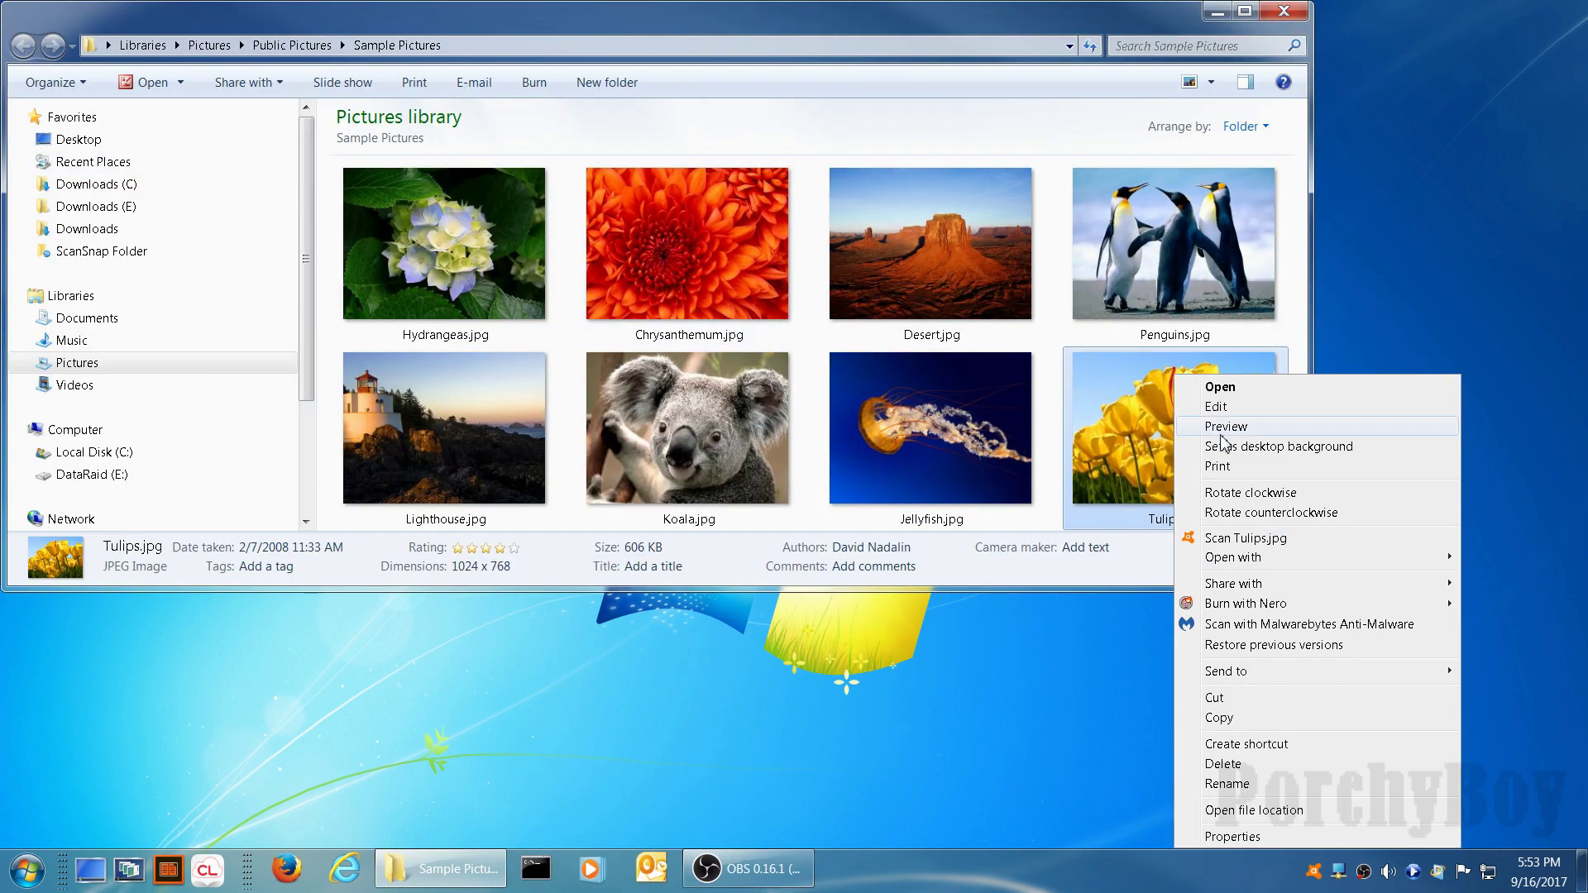
mouse_move(1255, 584)
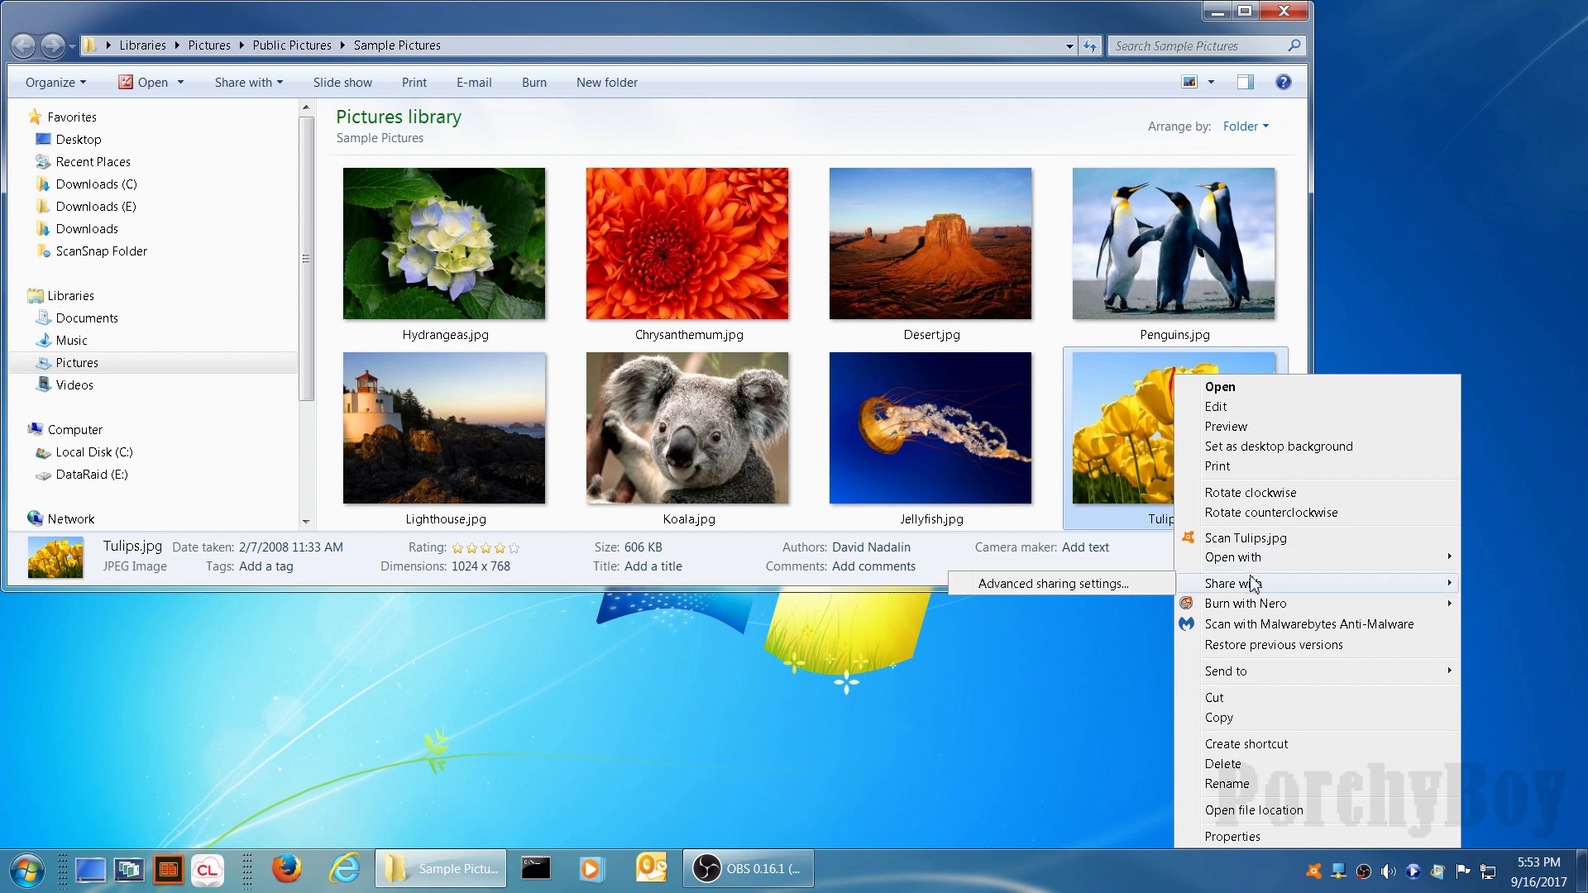
mouse_move(1254, 612)
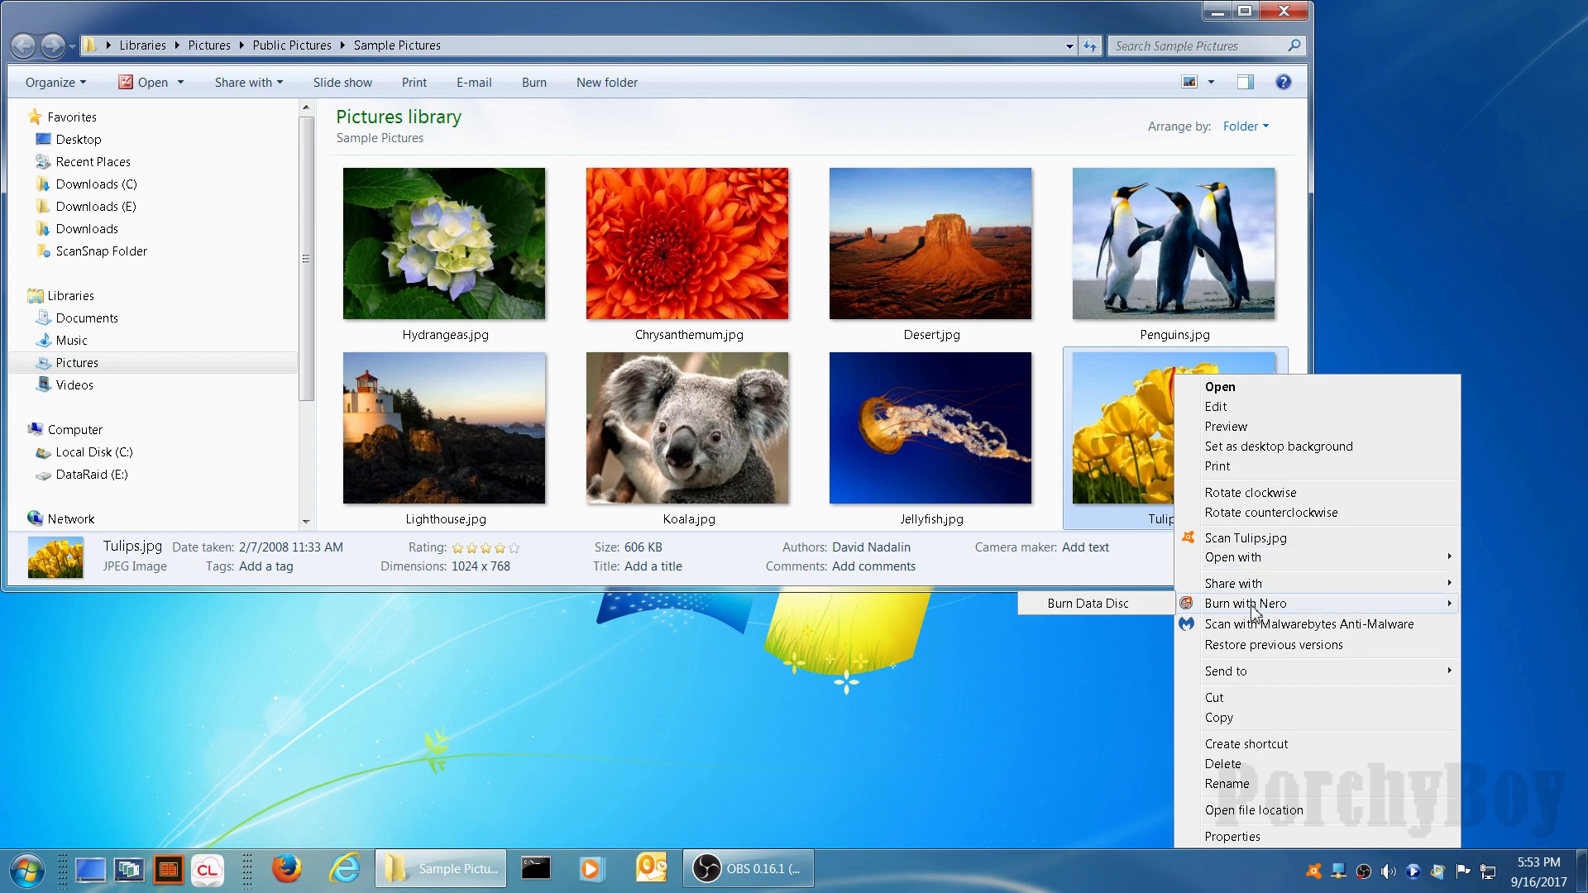
left_click(1251, 447)
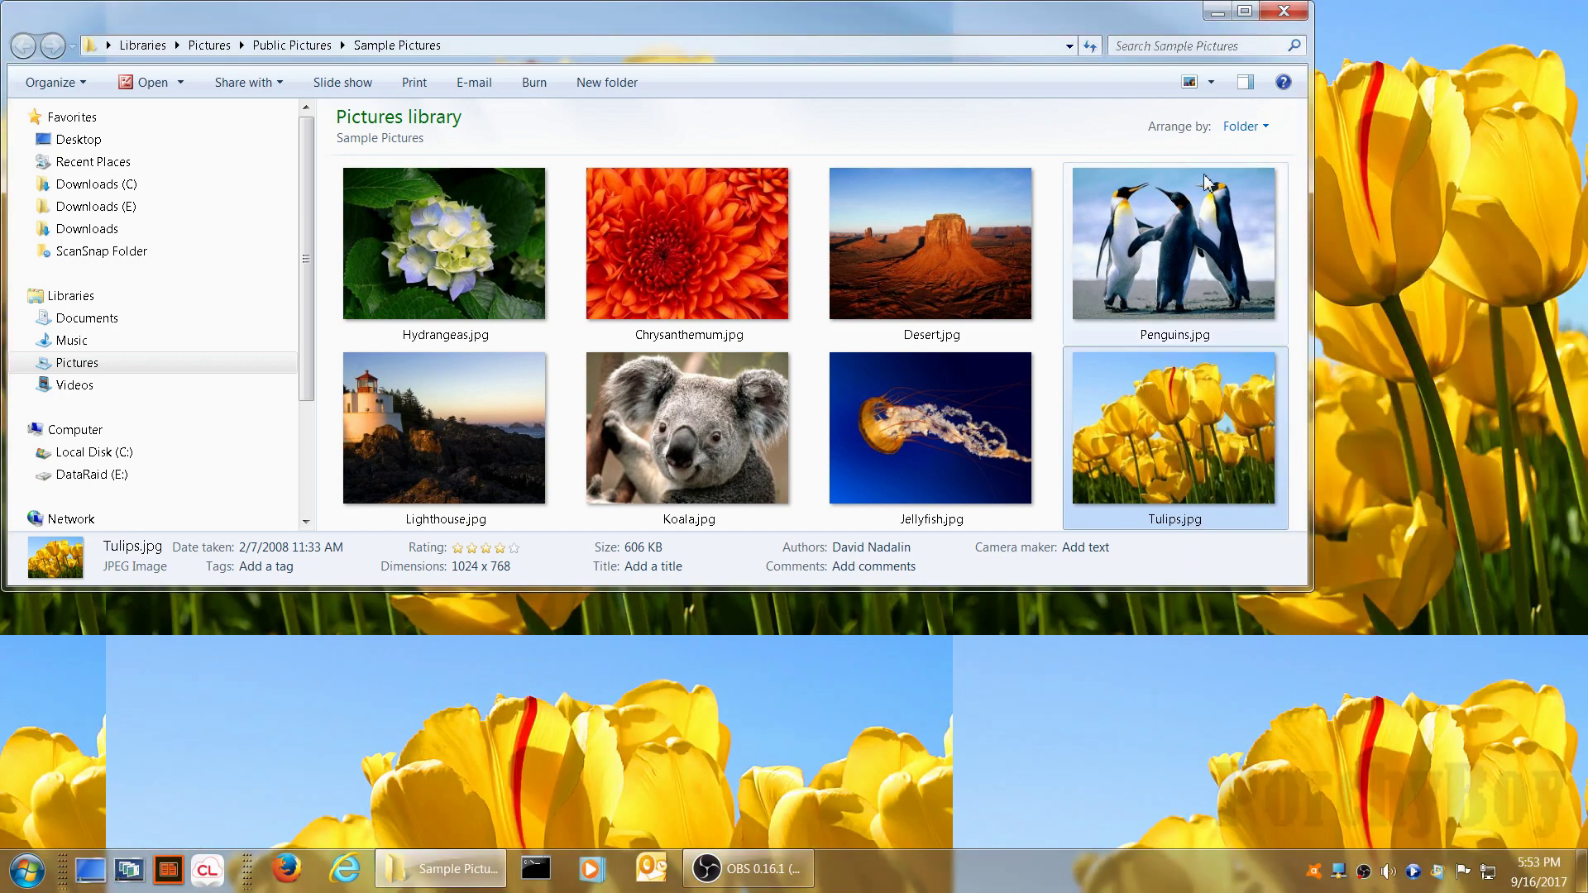
left_click(1280, 12)
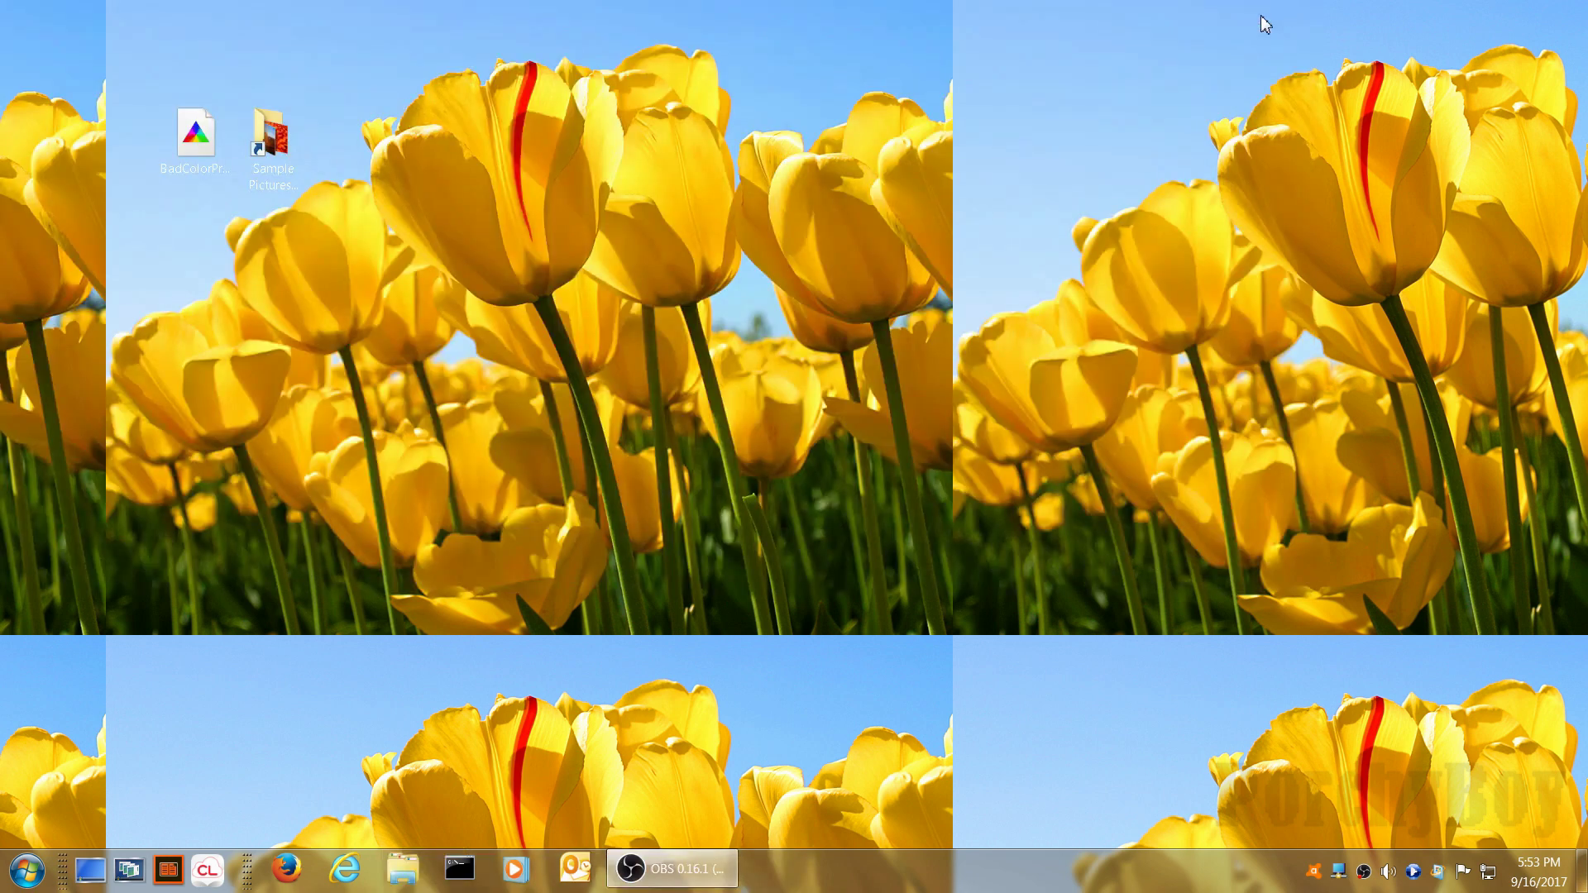
Change the Tulips wallpaper's picture position to Fill, save the change, and close Personalization.
right_click(674, 380)
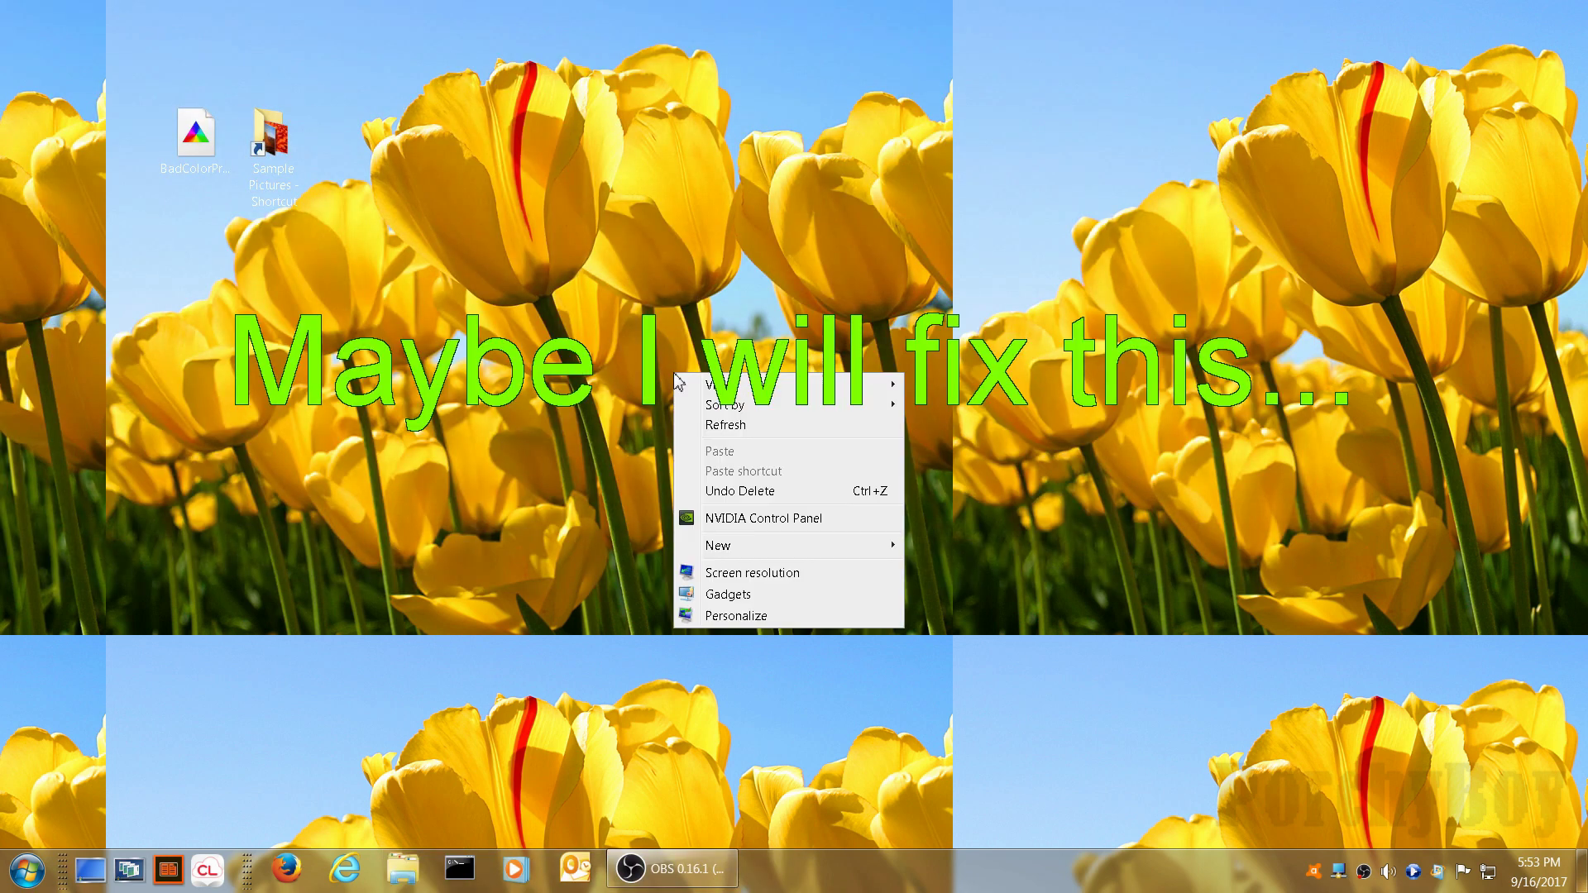
left_click(720, 634)
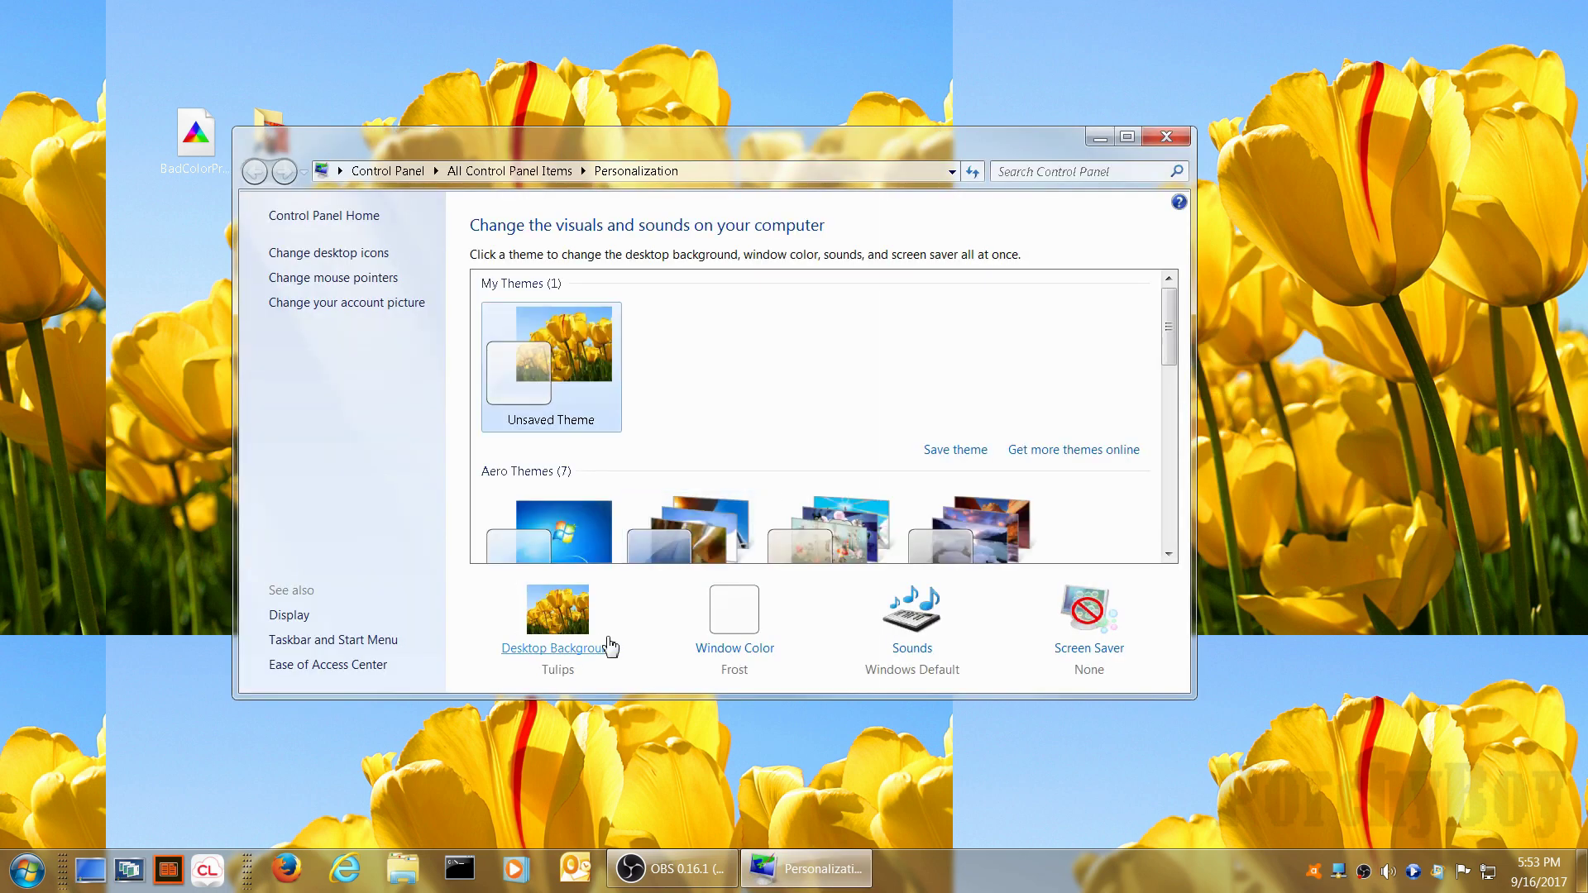
left_click(595, 650)
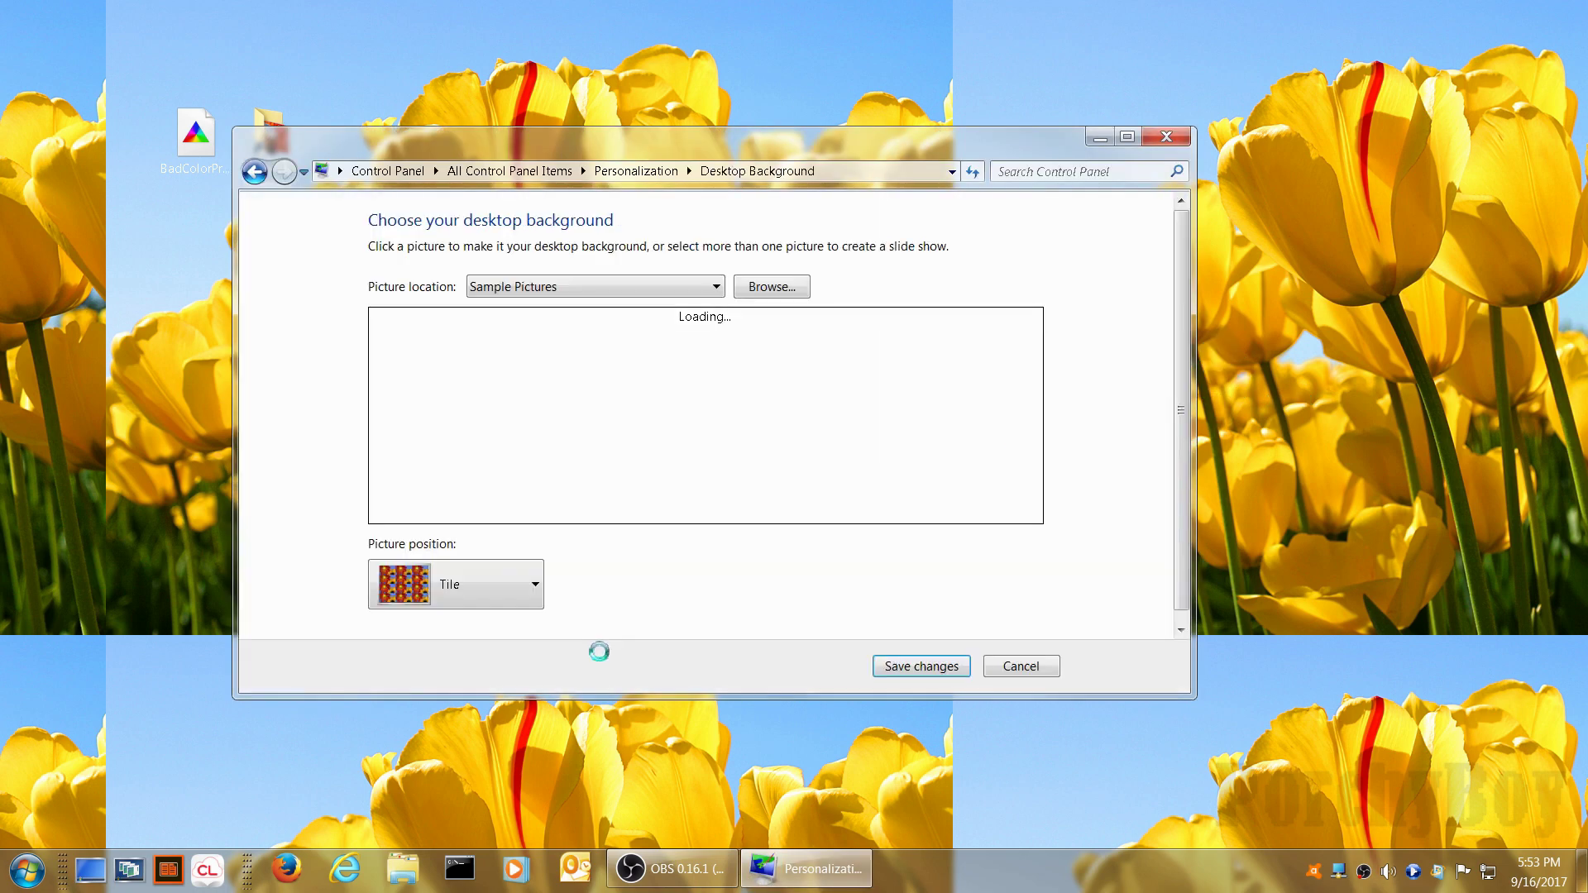
left_click(478, 606)
left_click(459, 640)
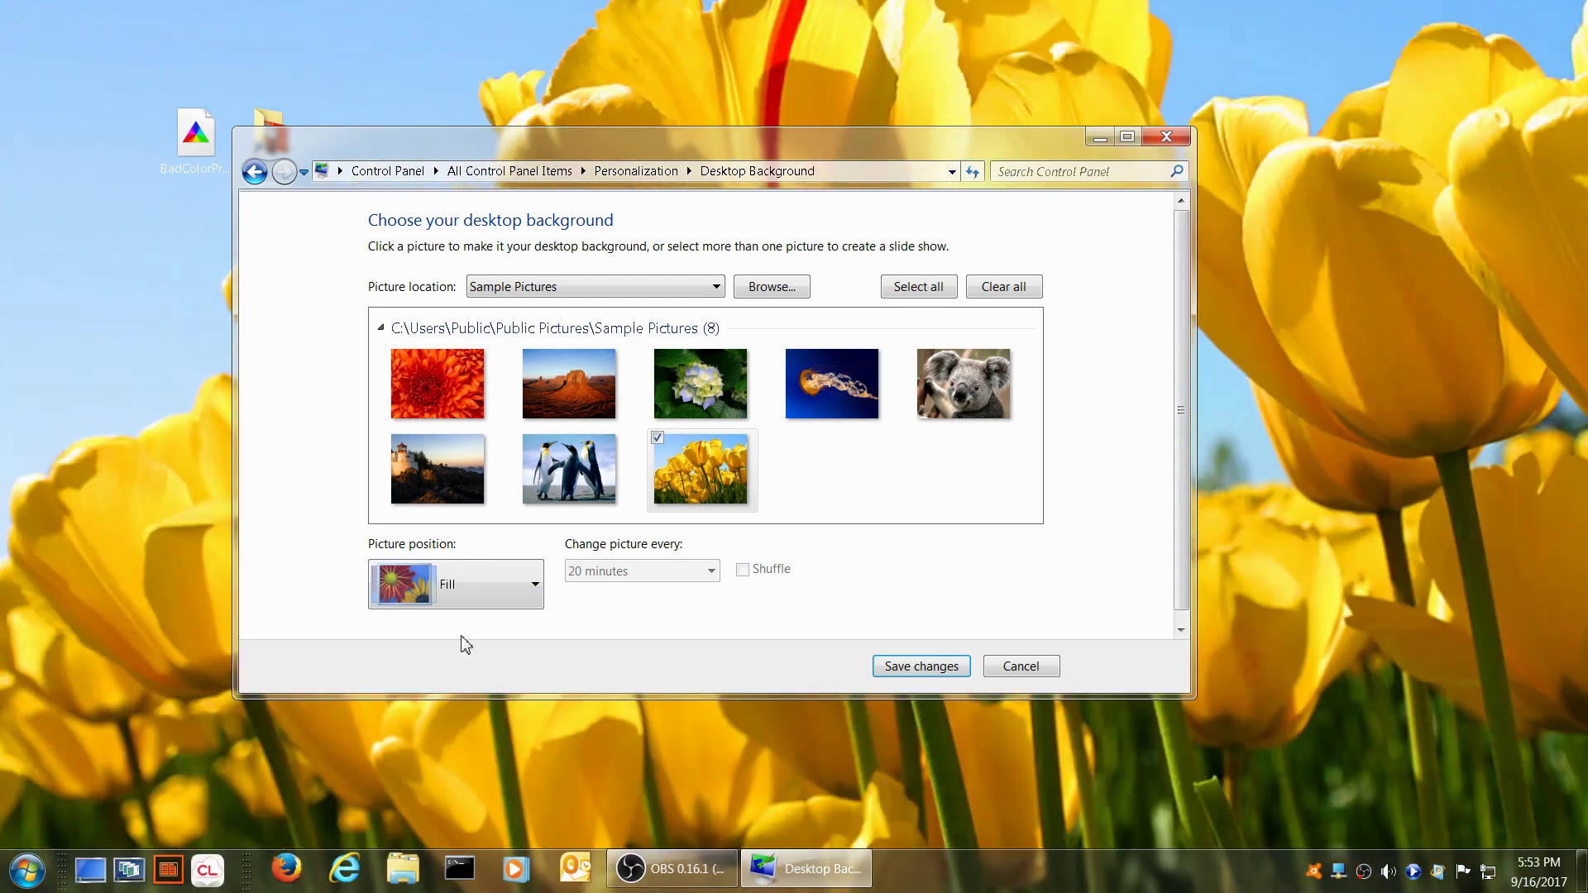
left_click(945, 671)
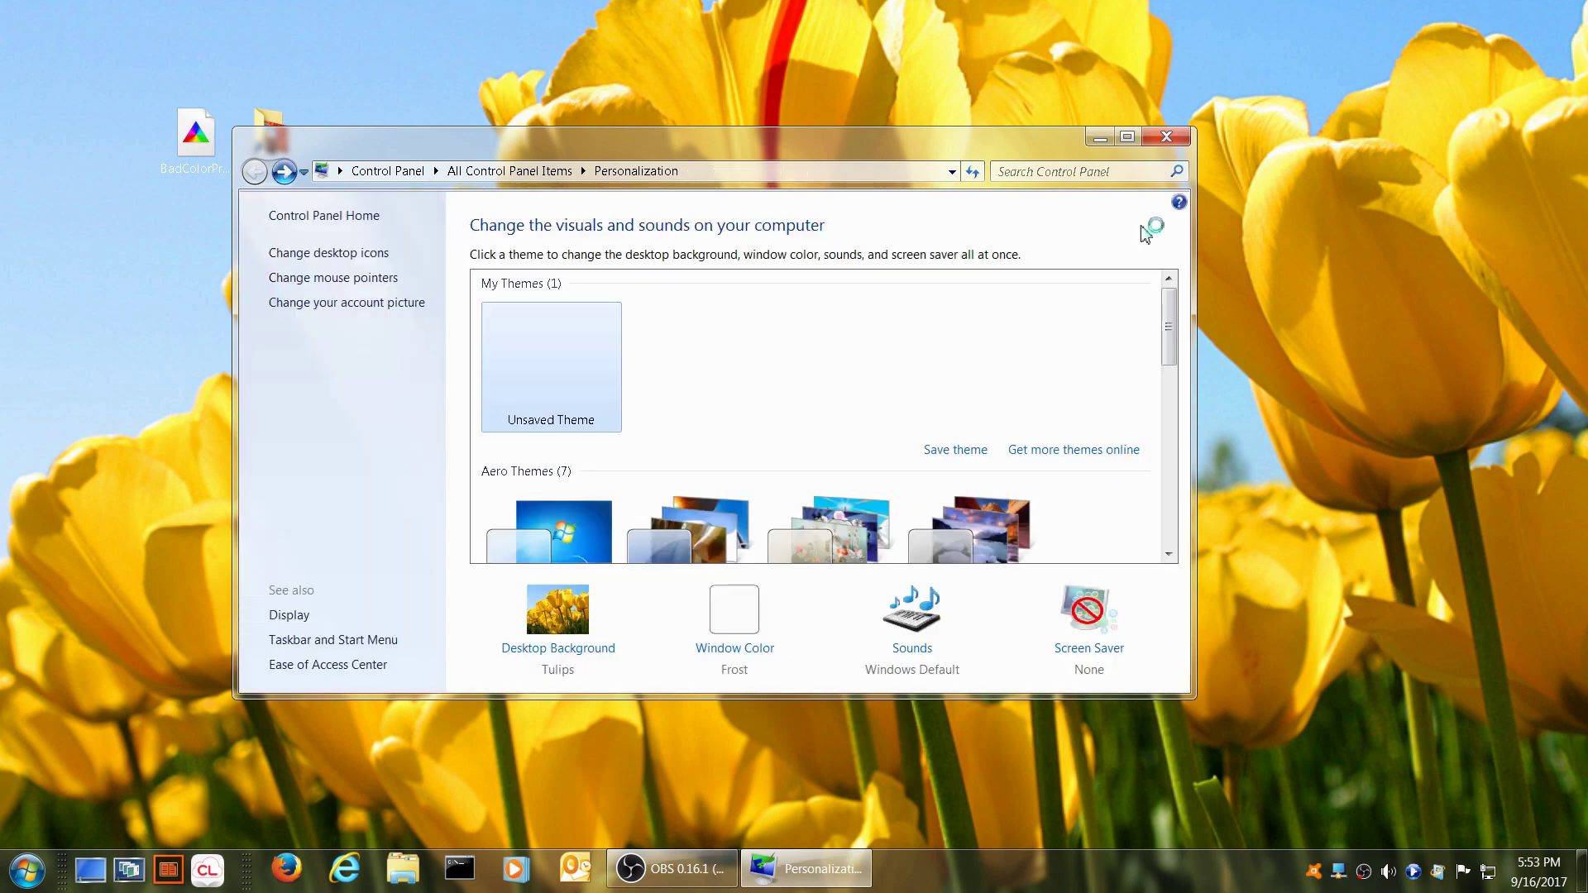
left_click(1164, 138)
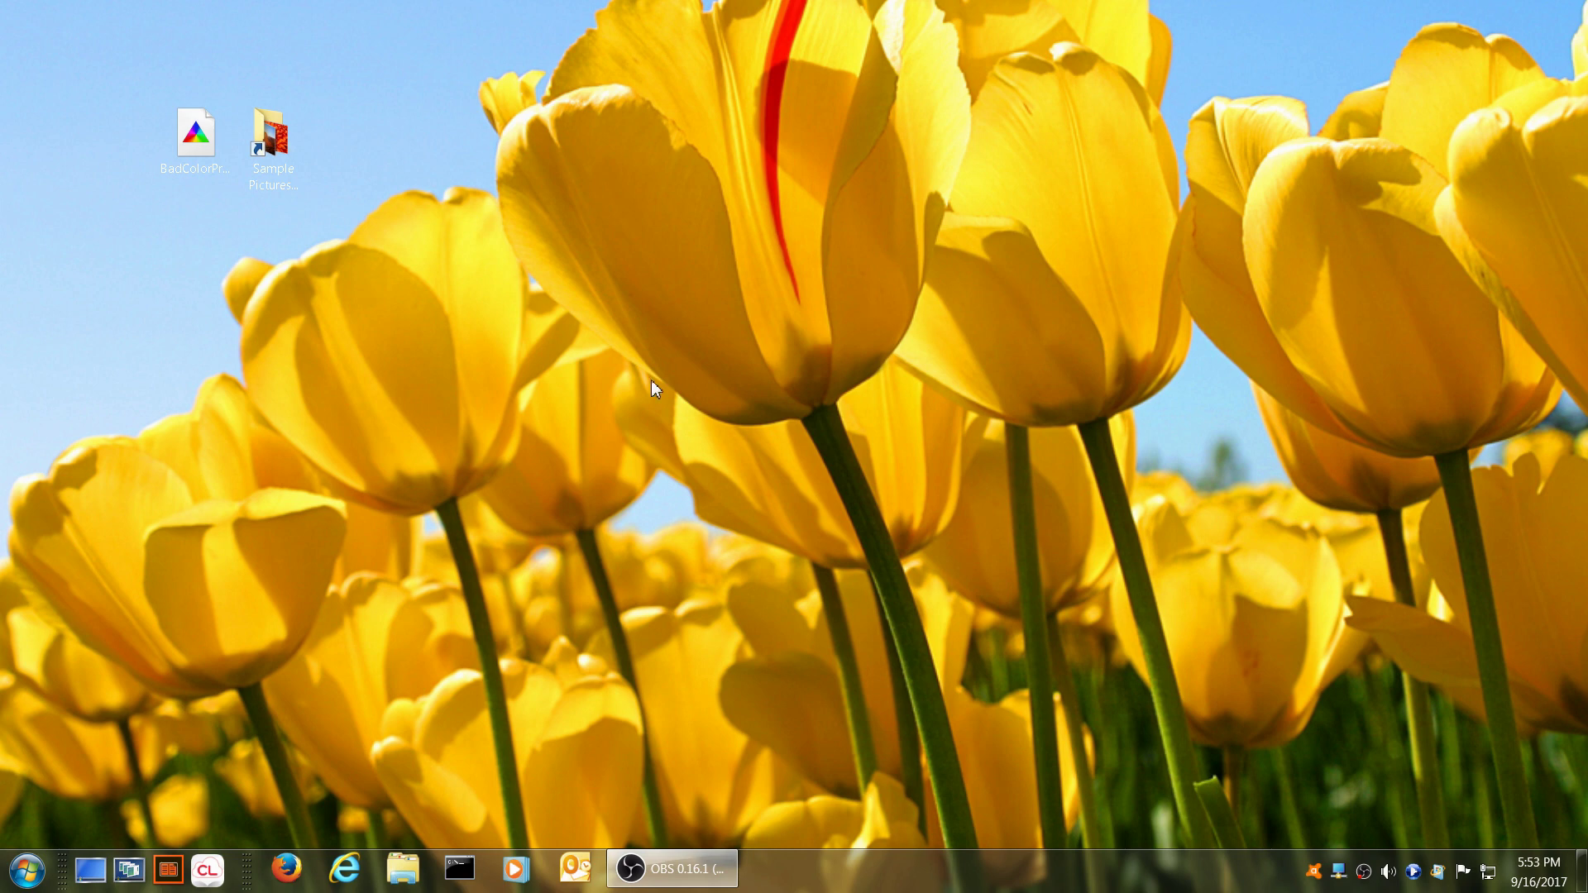
Open Color Management from Control Panel, showing the BenQ display's G2420HDDVI.icm default profile.
left_click(6, 885)
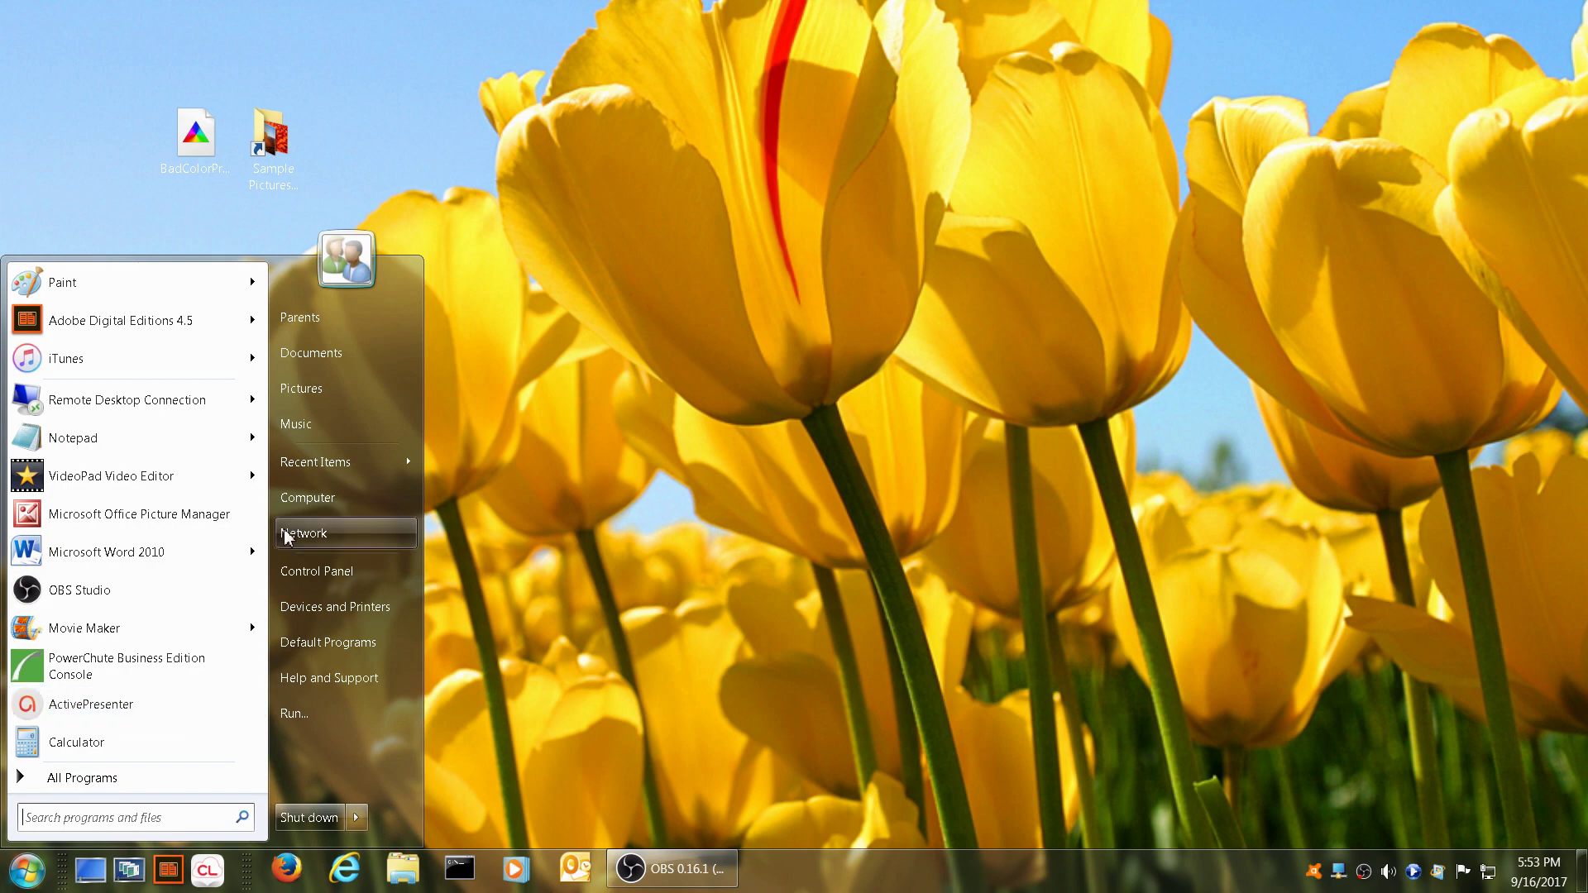
left_click(316, 571)
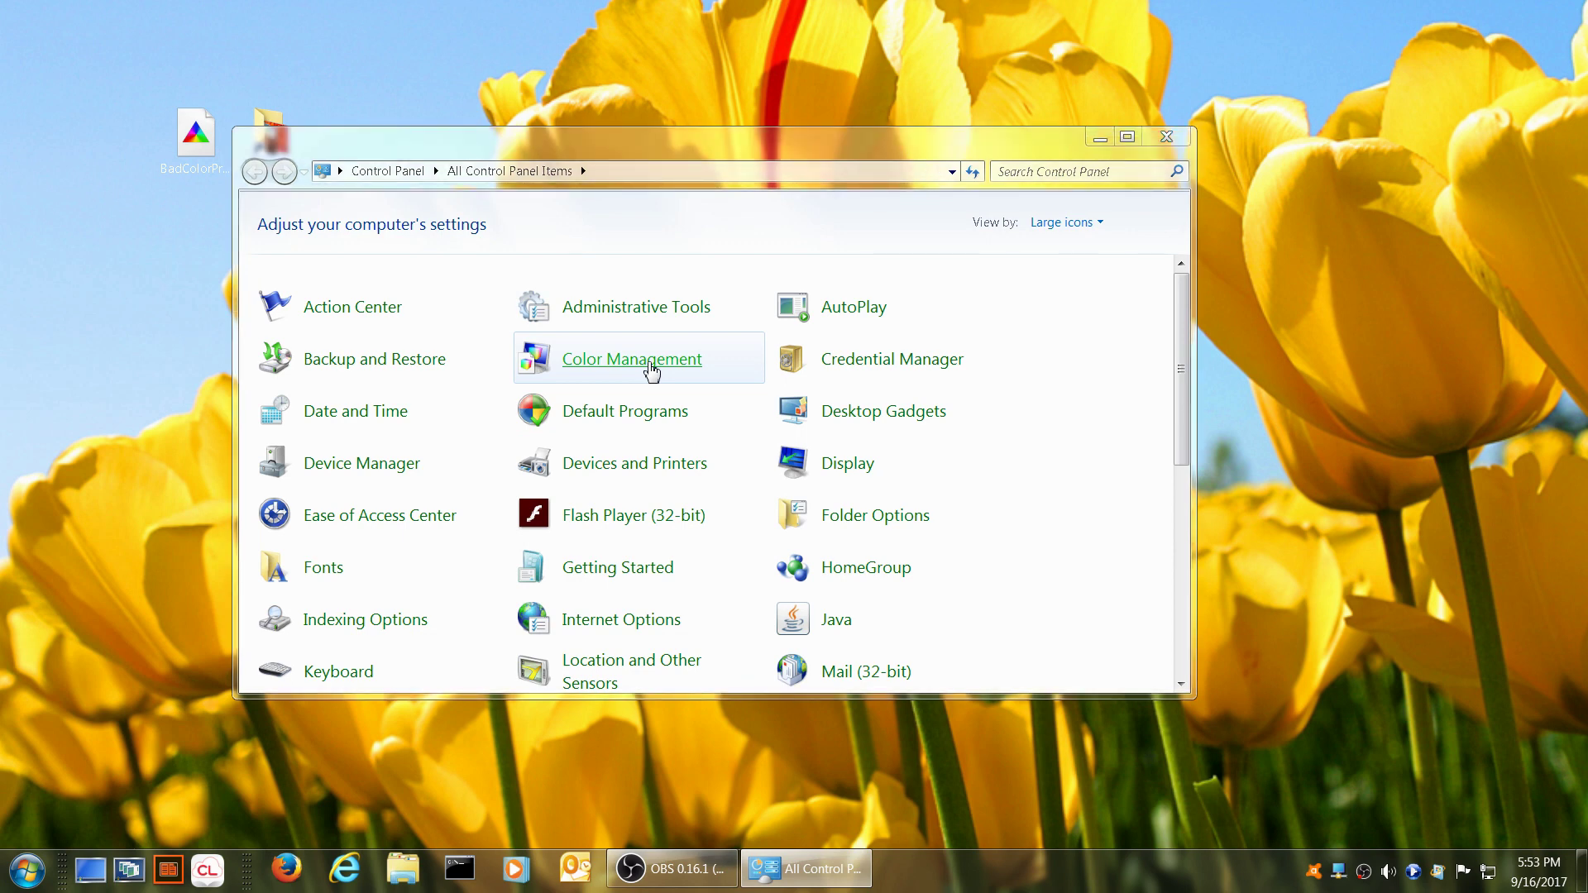
left_click(652, 370)
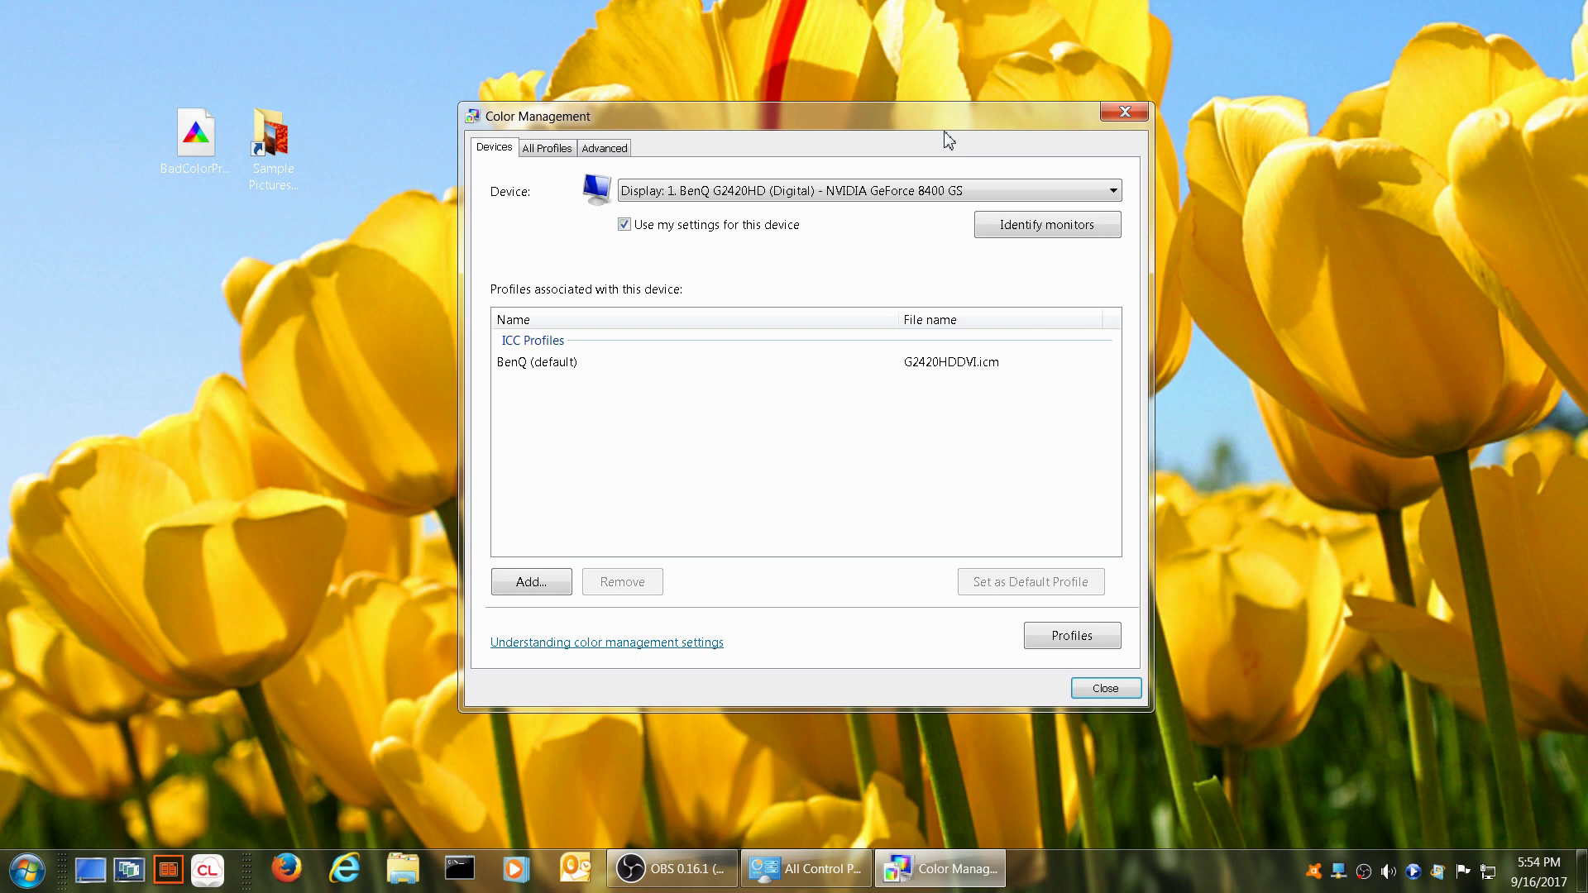
Identify monitors and switch the device to Display 3 (HP 23xi), showing HP_23xi.icm as default.
left_click(1031, 229)
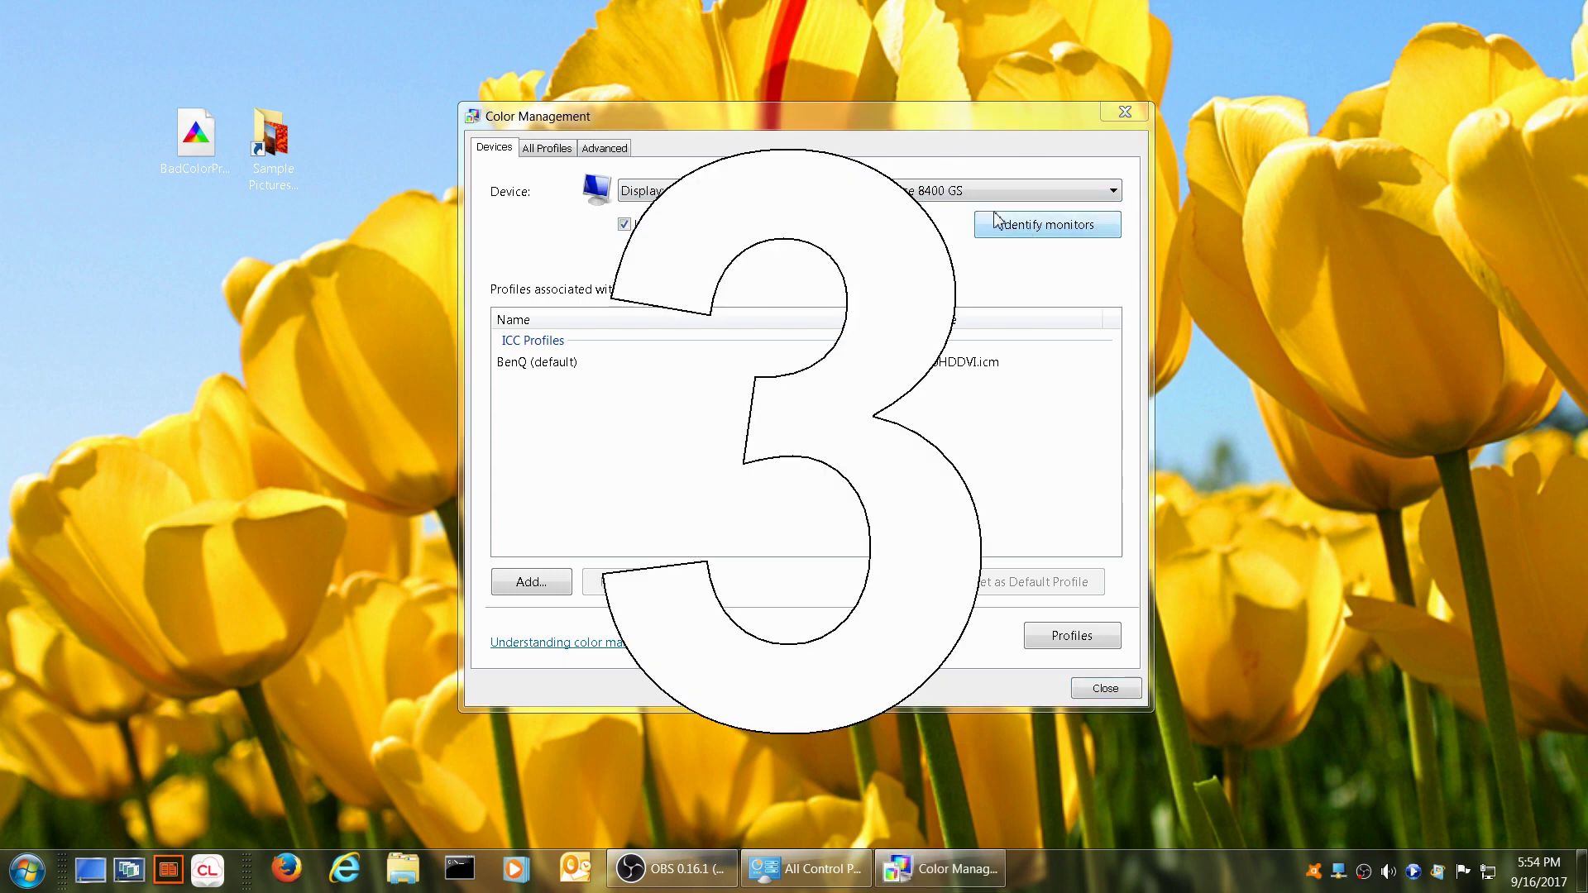
left_click(949, 195)
left_click(790, 246)
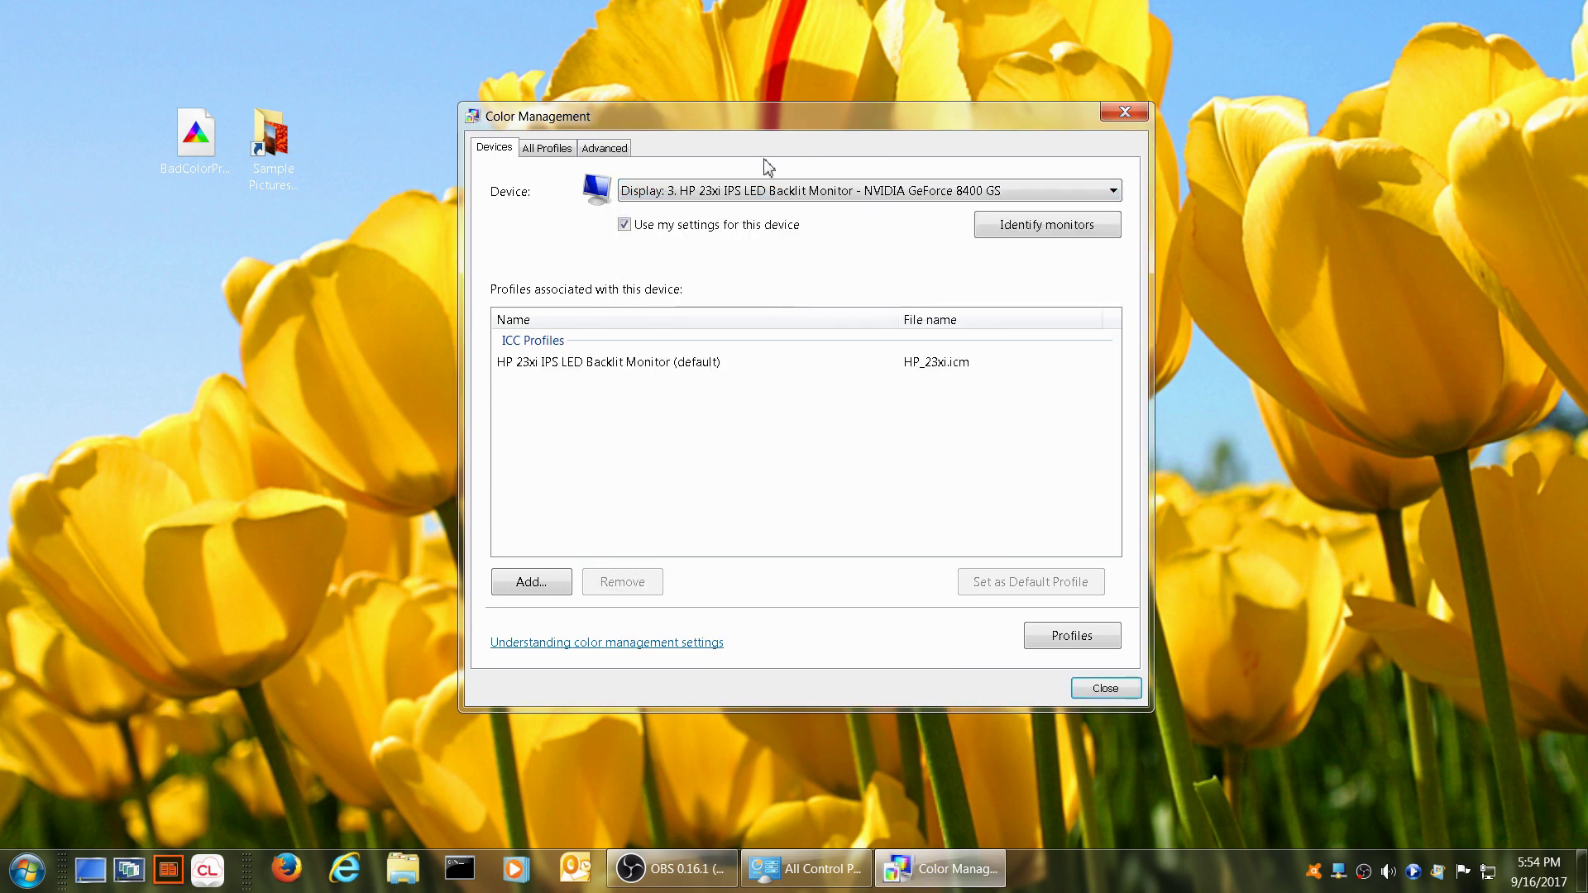
left_click_drag(766, 122, 799, 104)
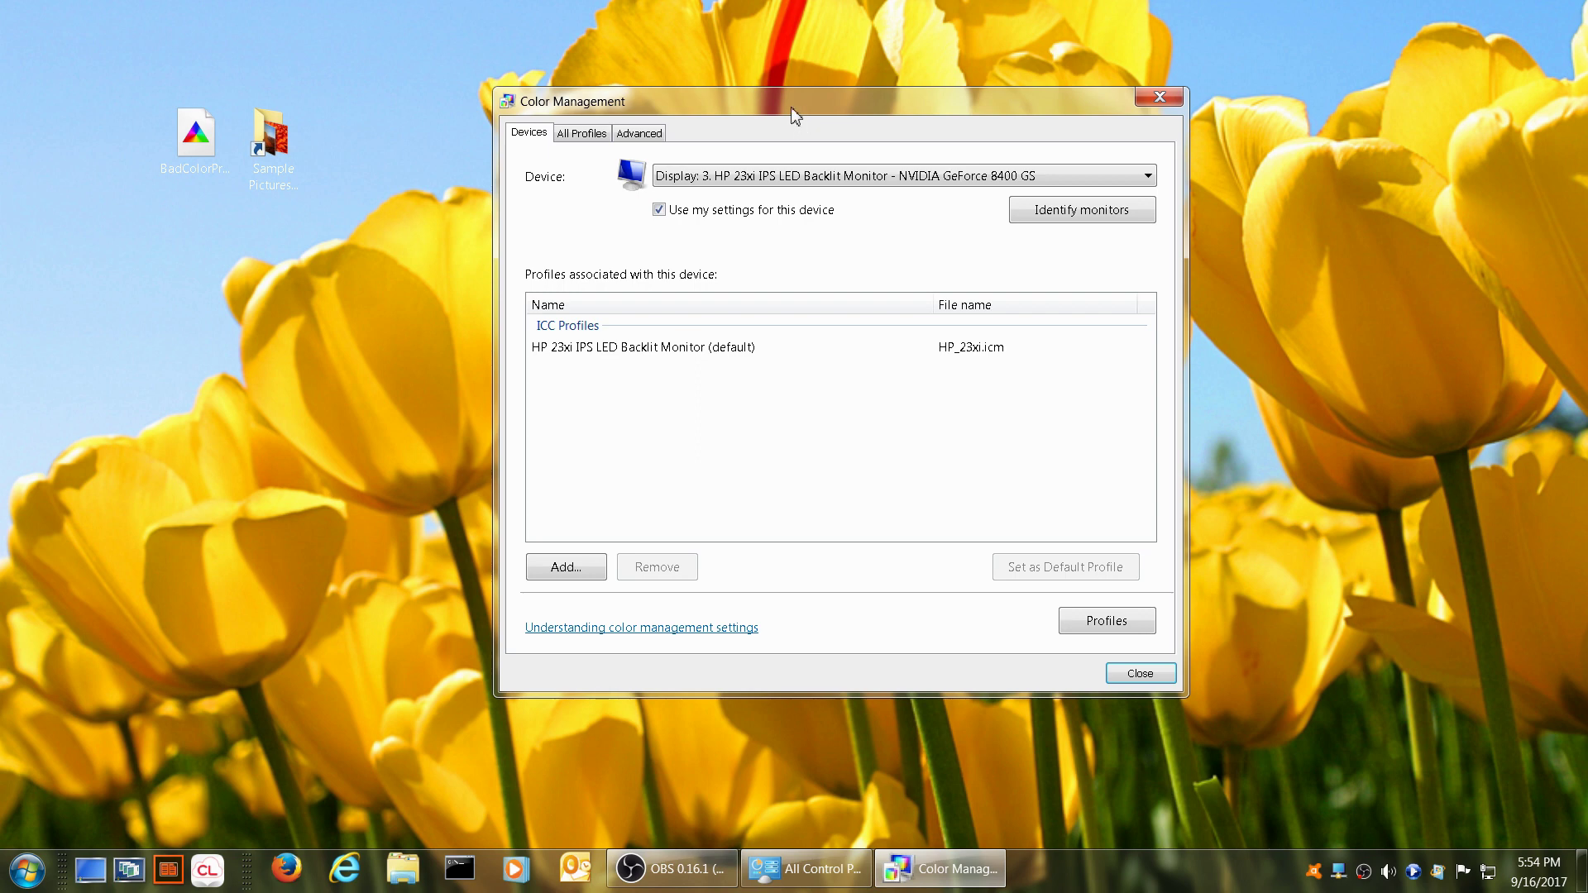
left_click_drag(791, 107, 797, 103)
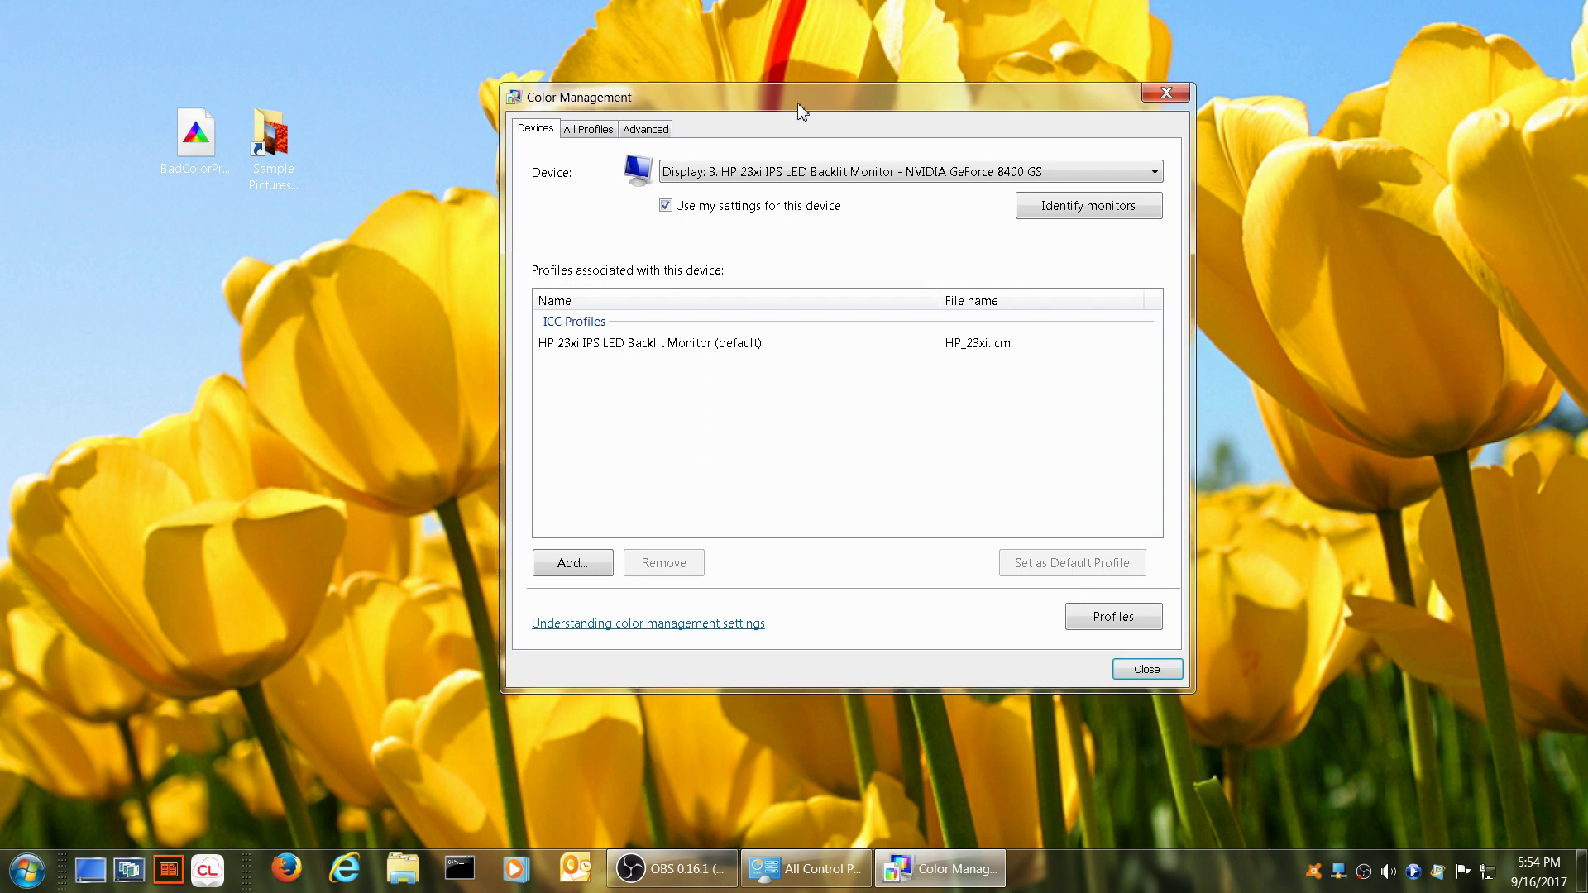
left_click(208, 159)
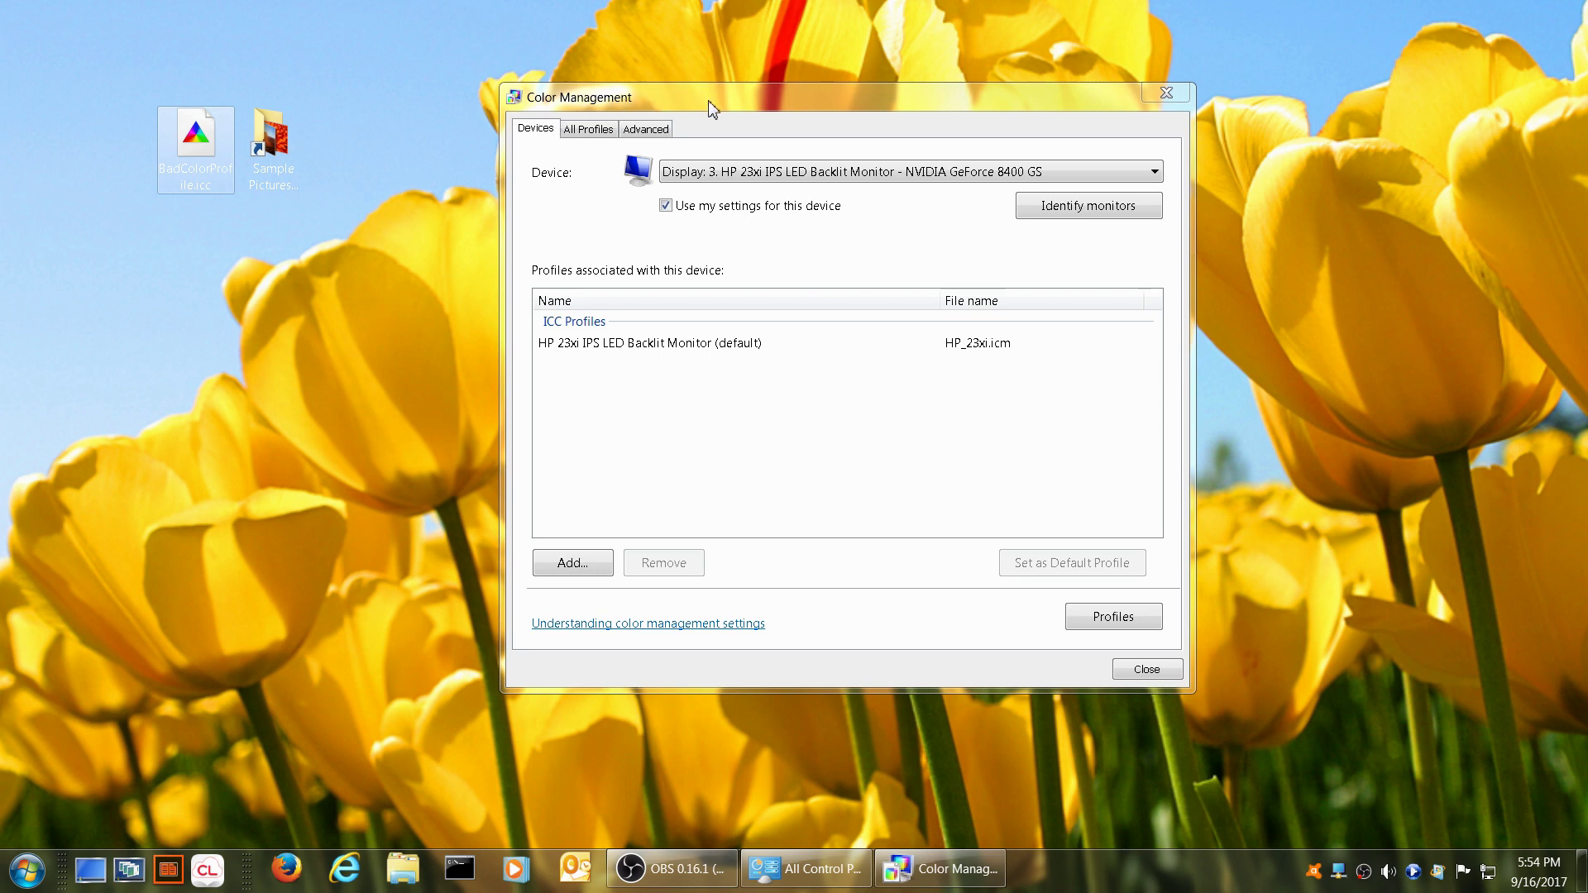
left_click_drag(703, 97, 711, 67)
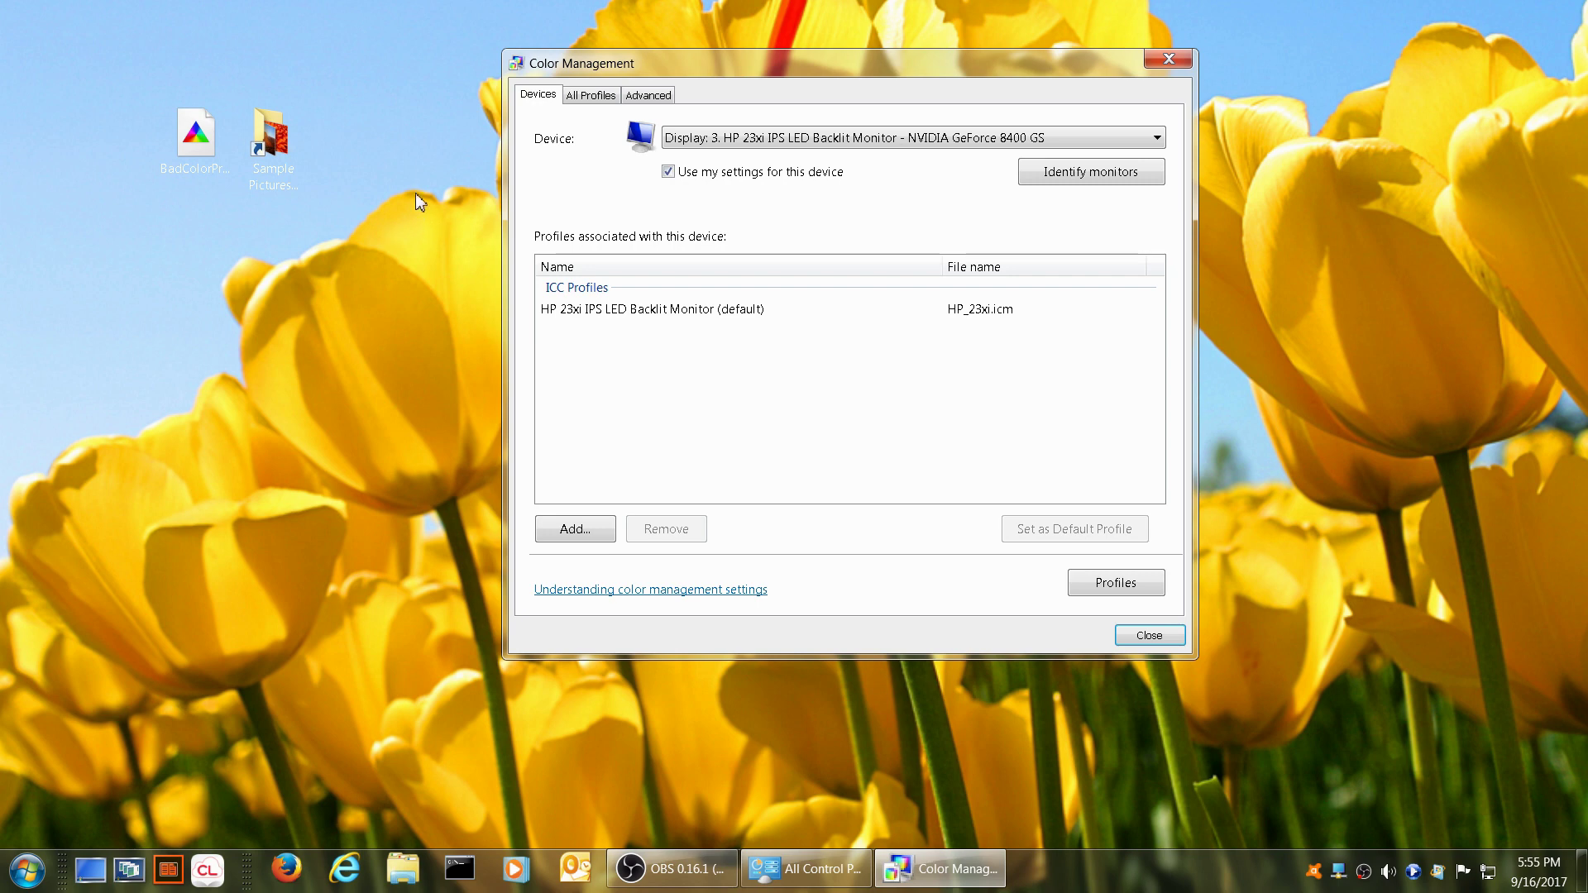
left_click_drag(794, 64, 845, 67)
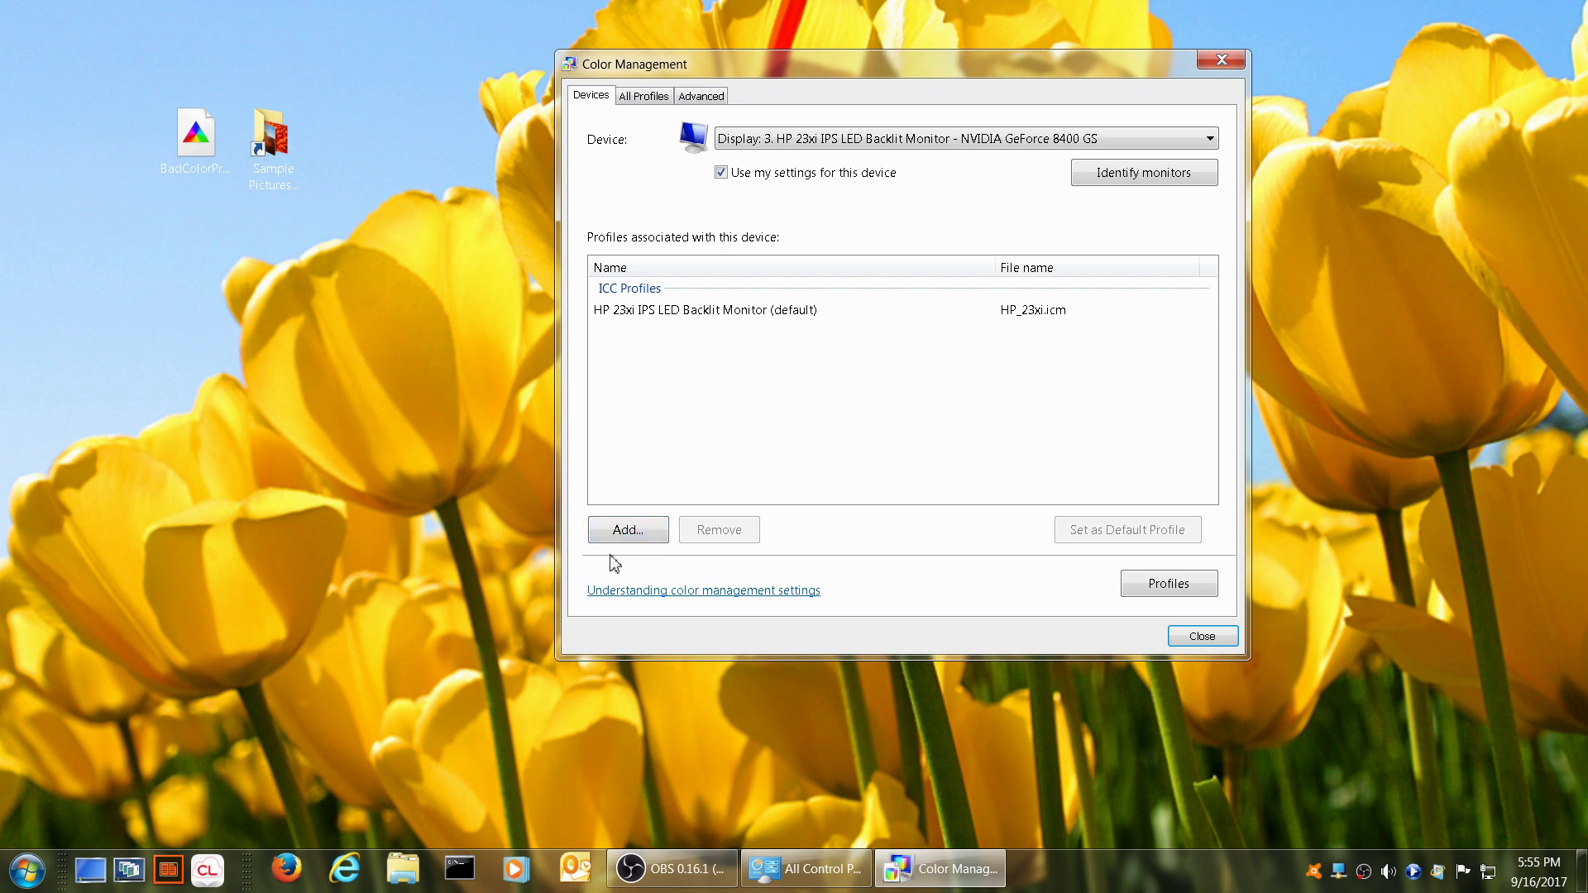
left_click(720, 172)
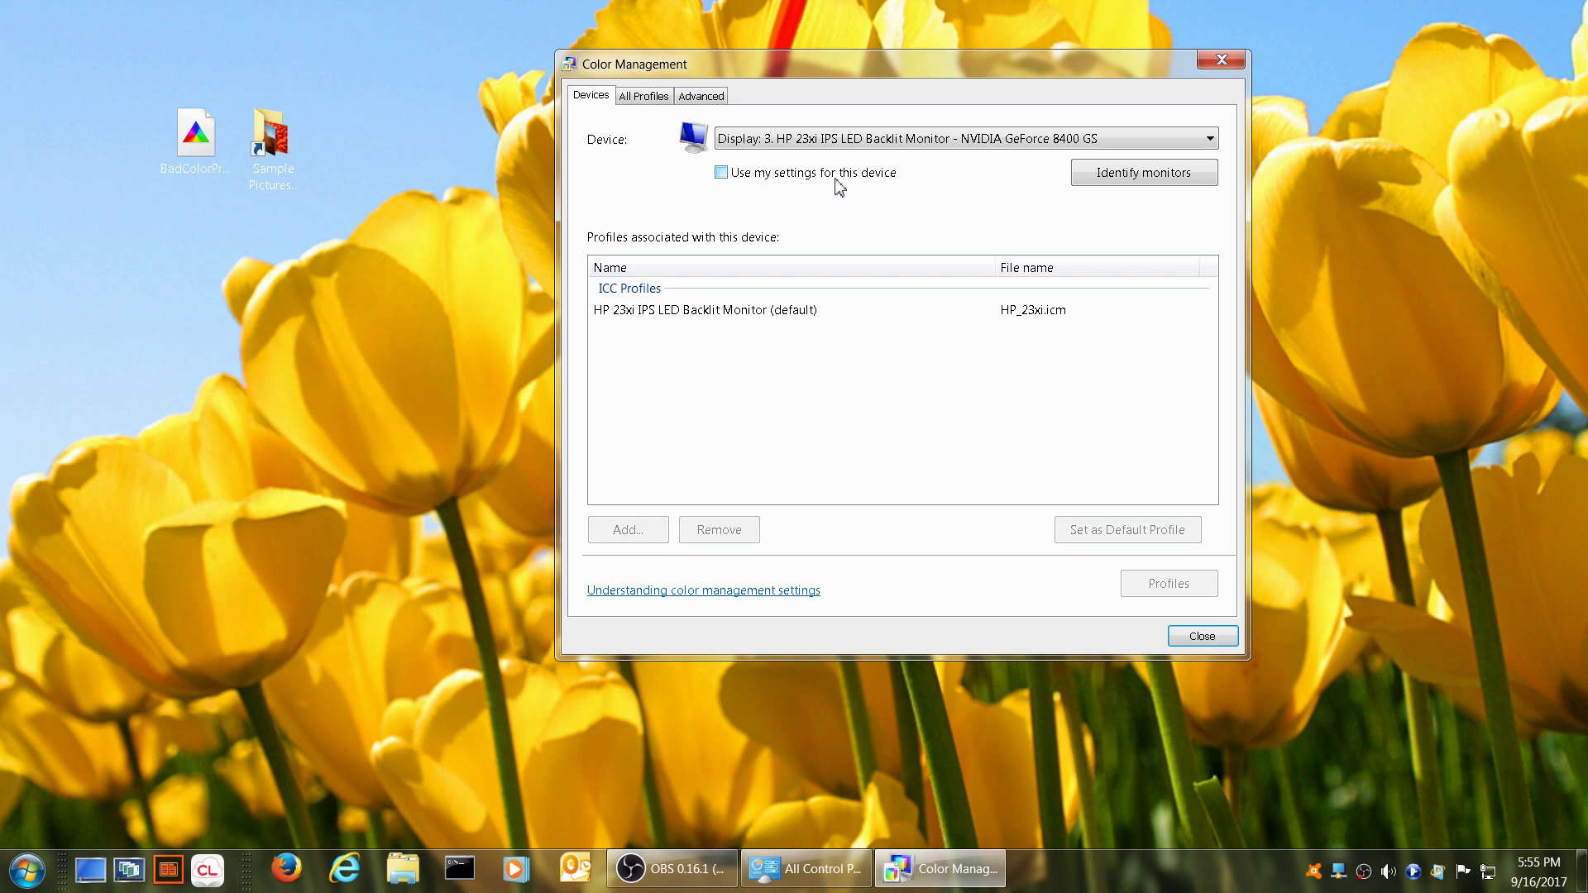
Enable Use my settings, add BadColorProfile.icc from the Desktop as default, and close the window.
left_click(721, 172)
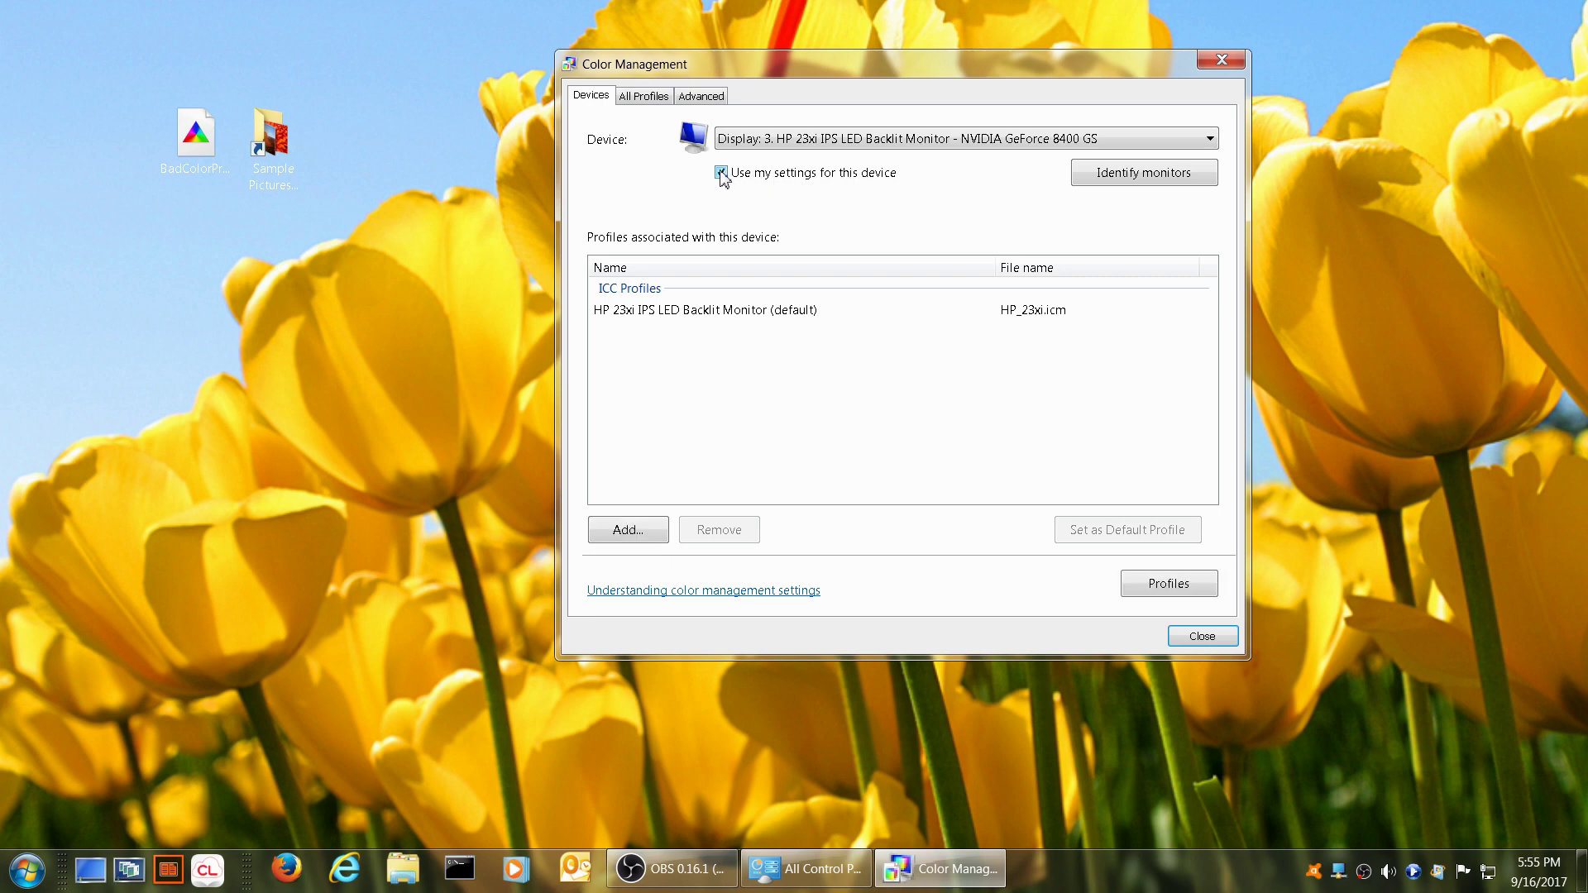
left_click(629, 532)
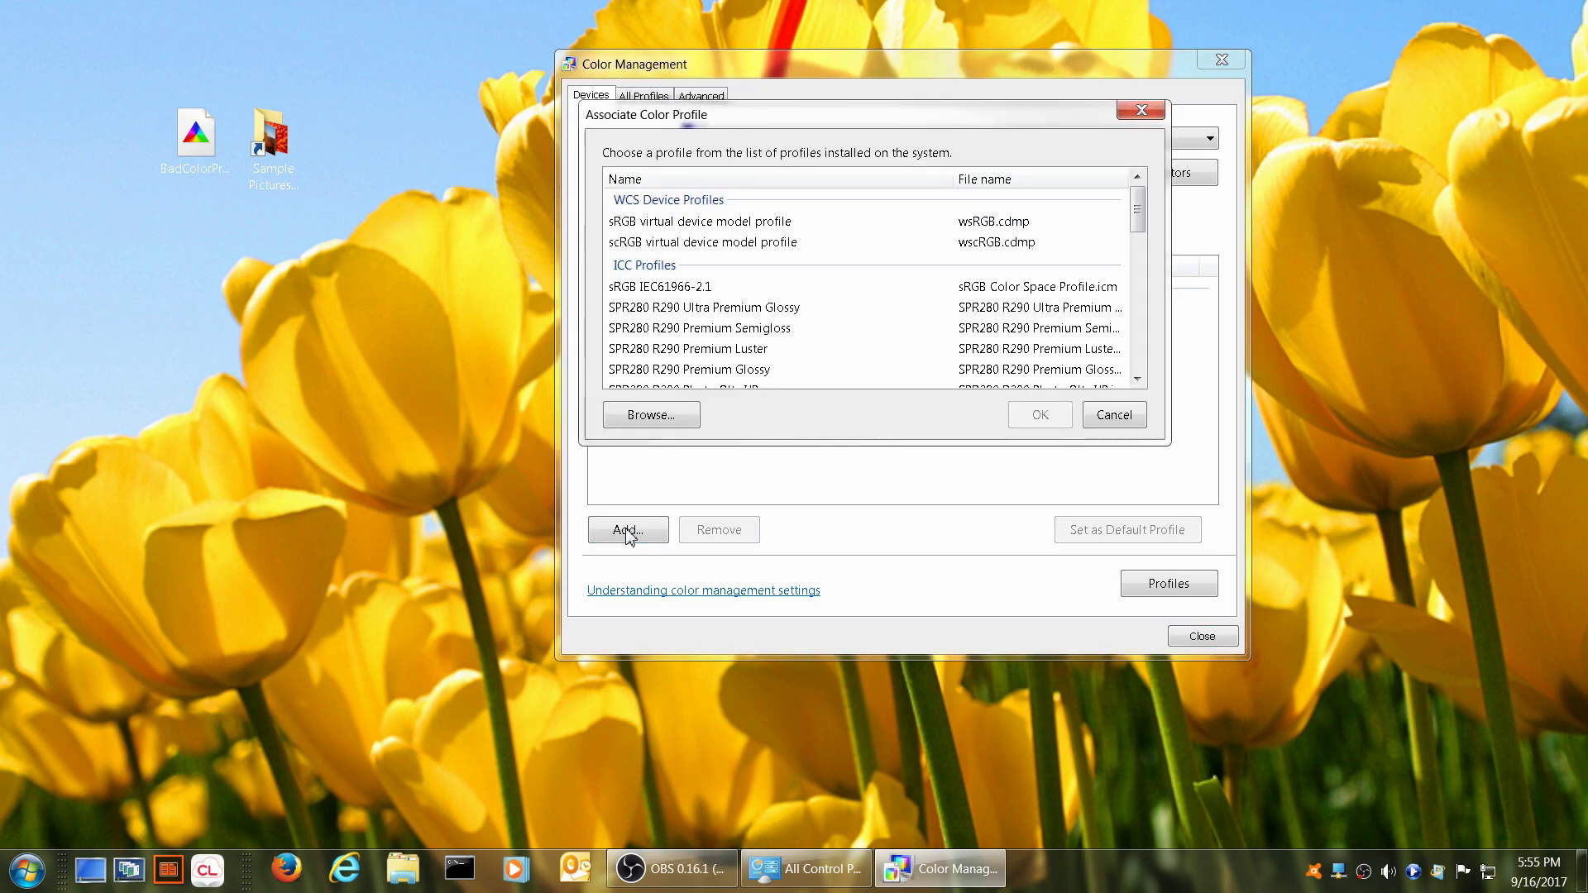
left_click(674, 417)
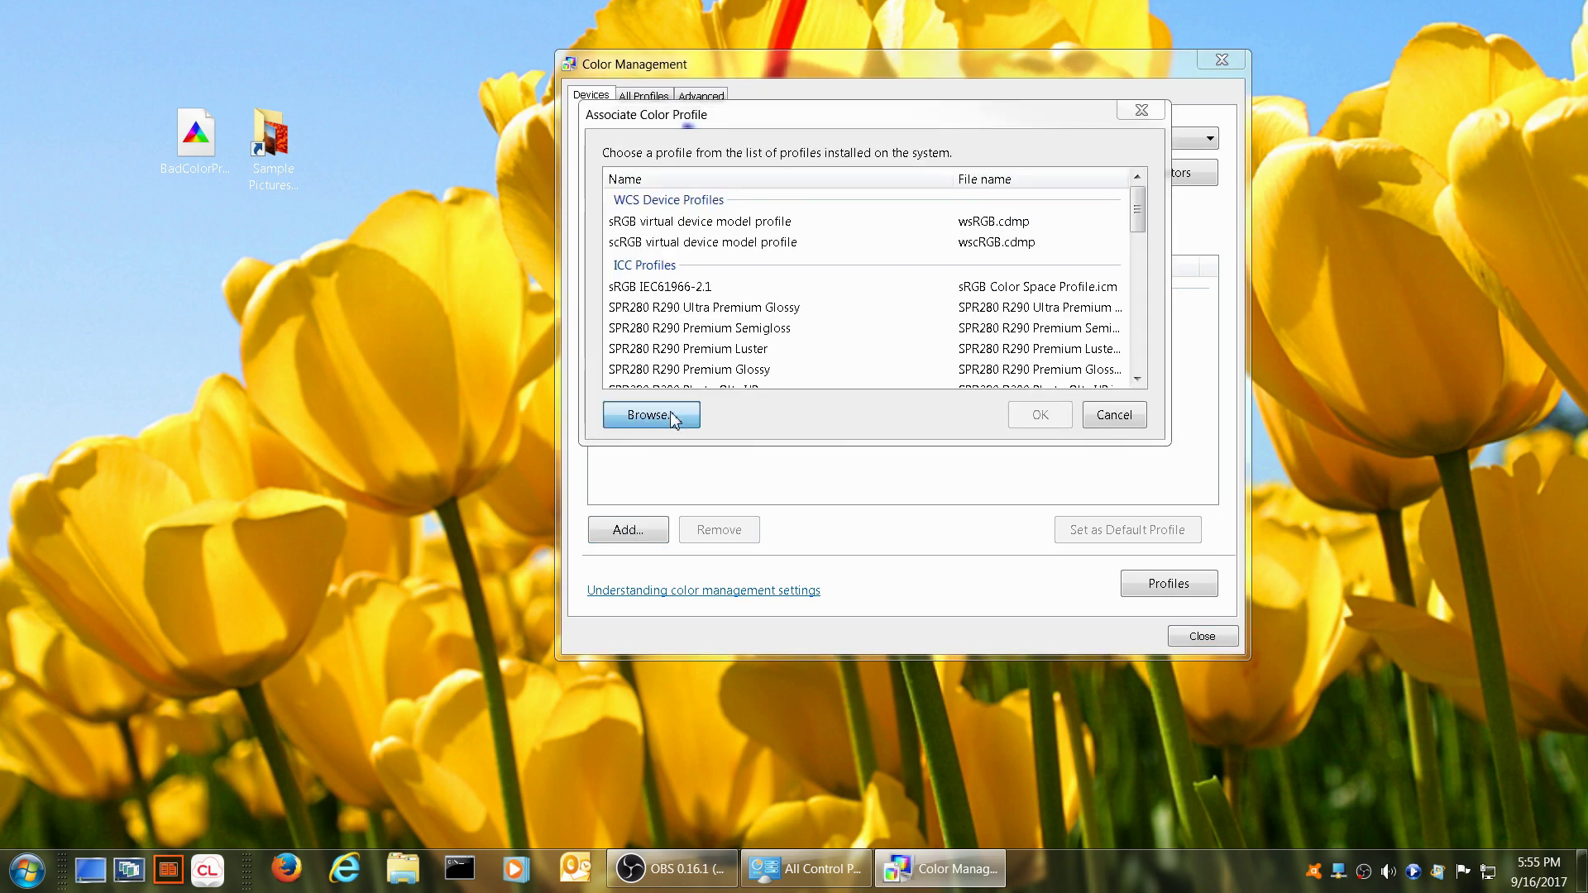
left_click(663, 298)
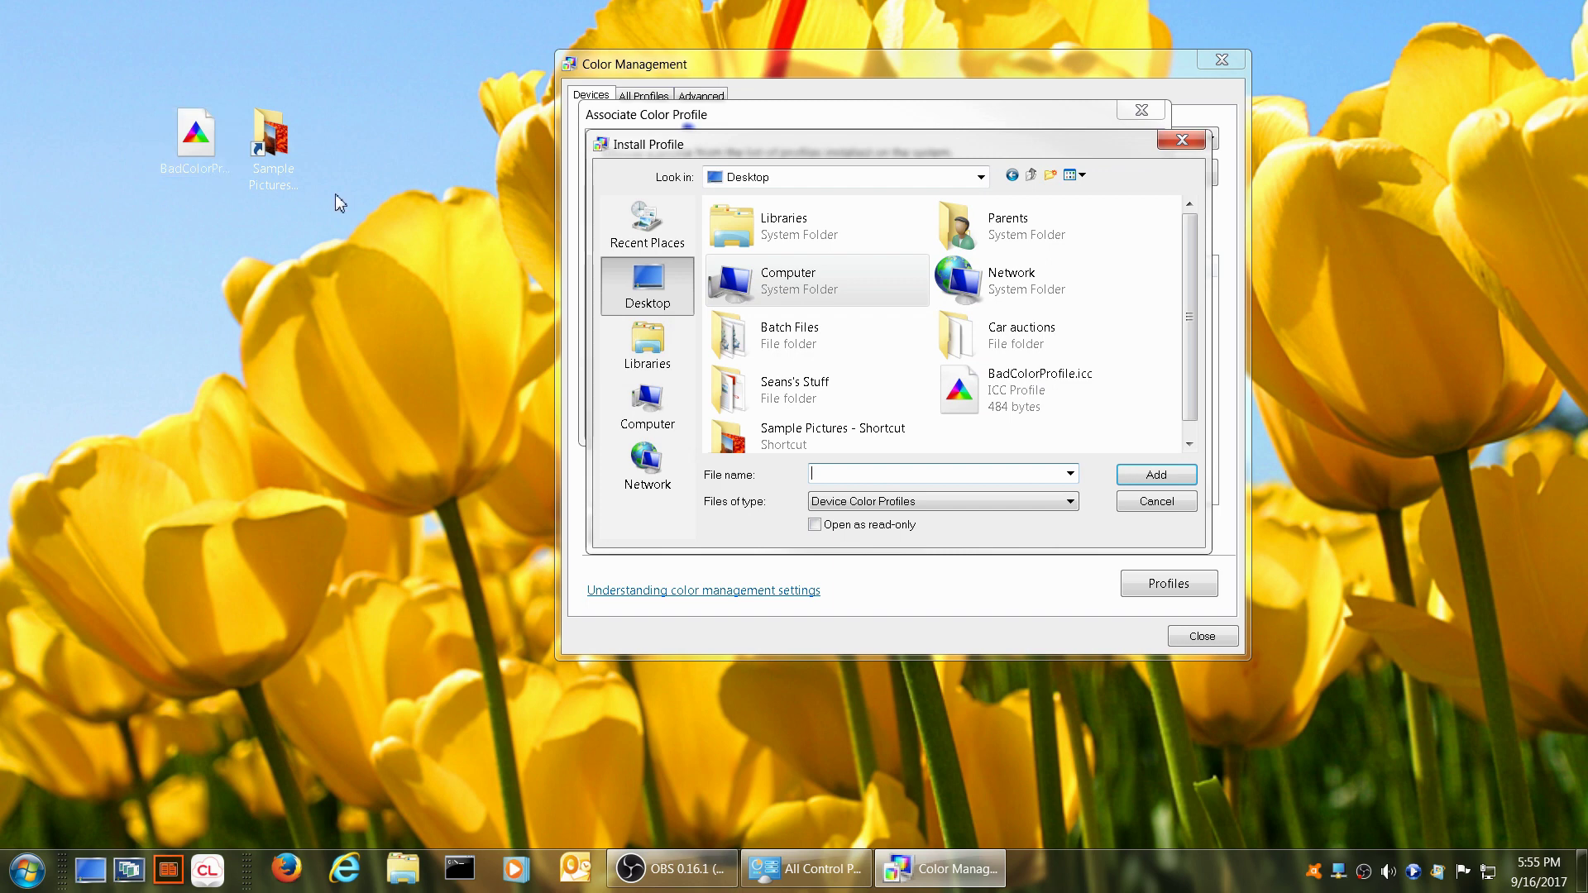
double_click(1014, 390)
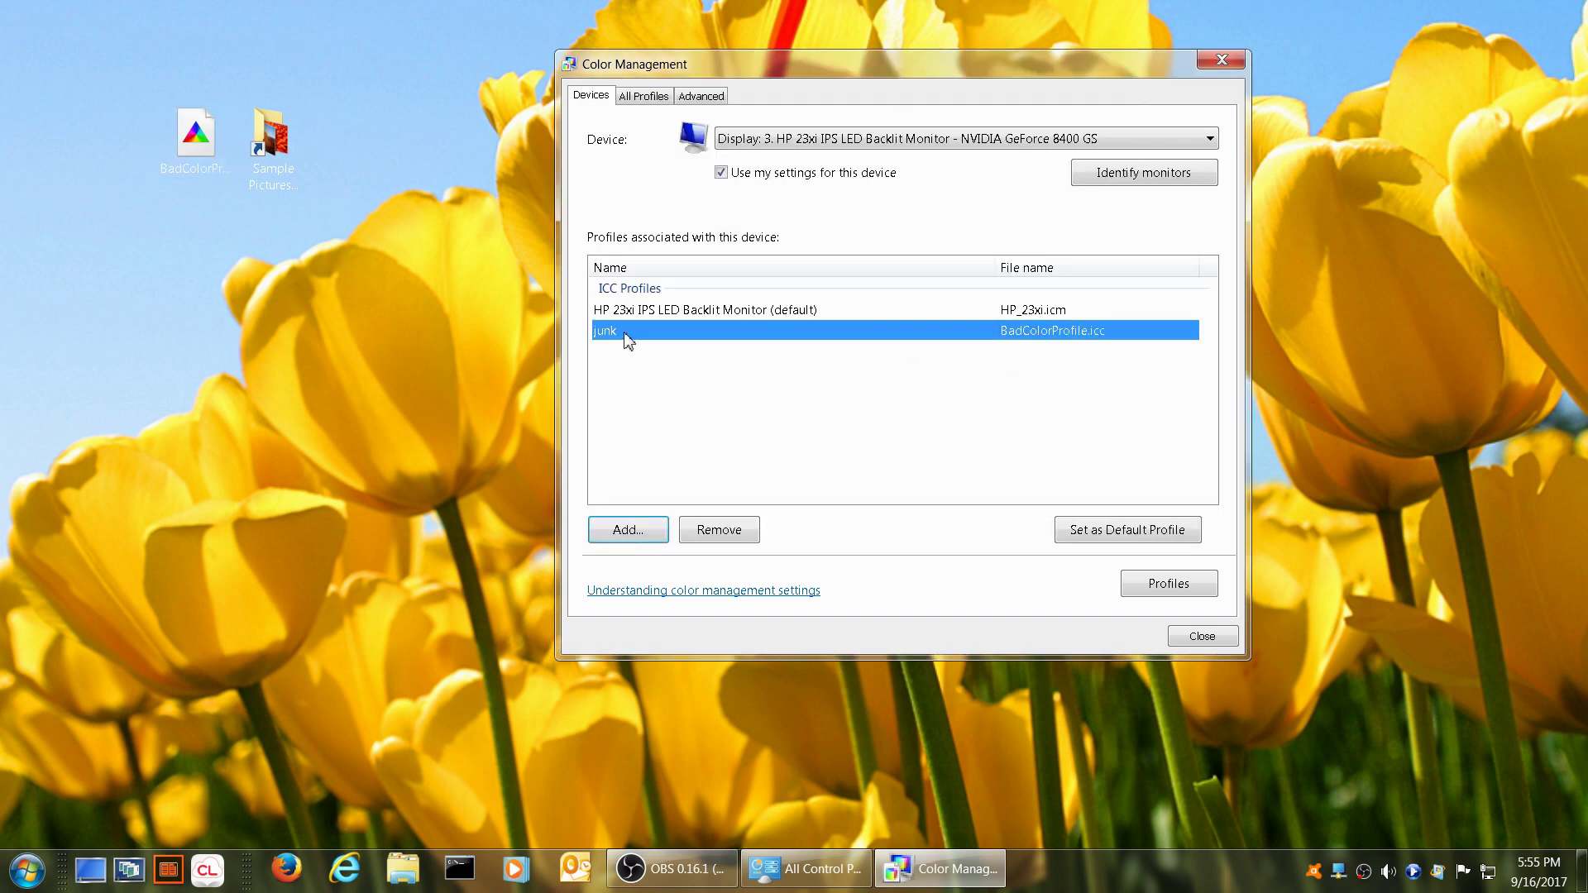
left_click(1109, 532)
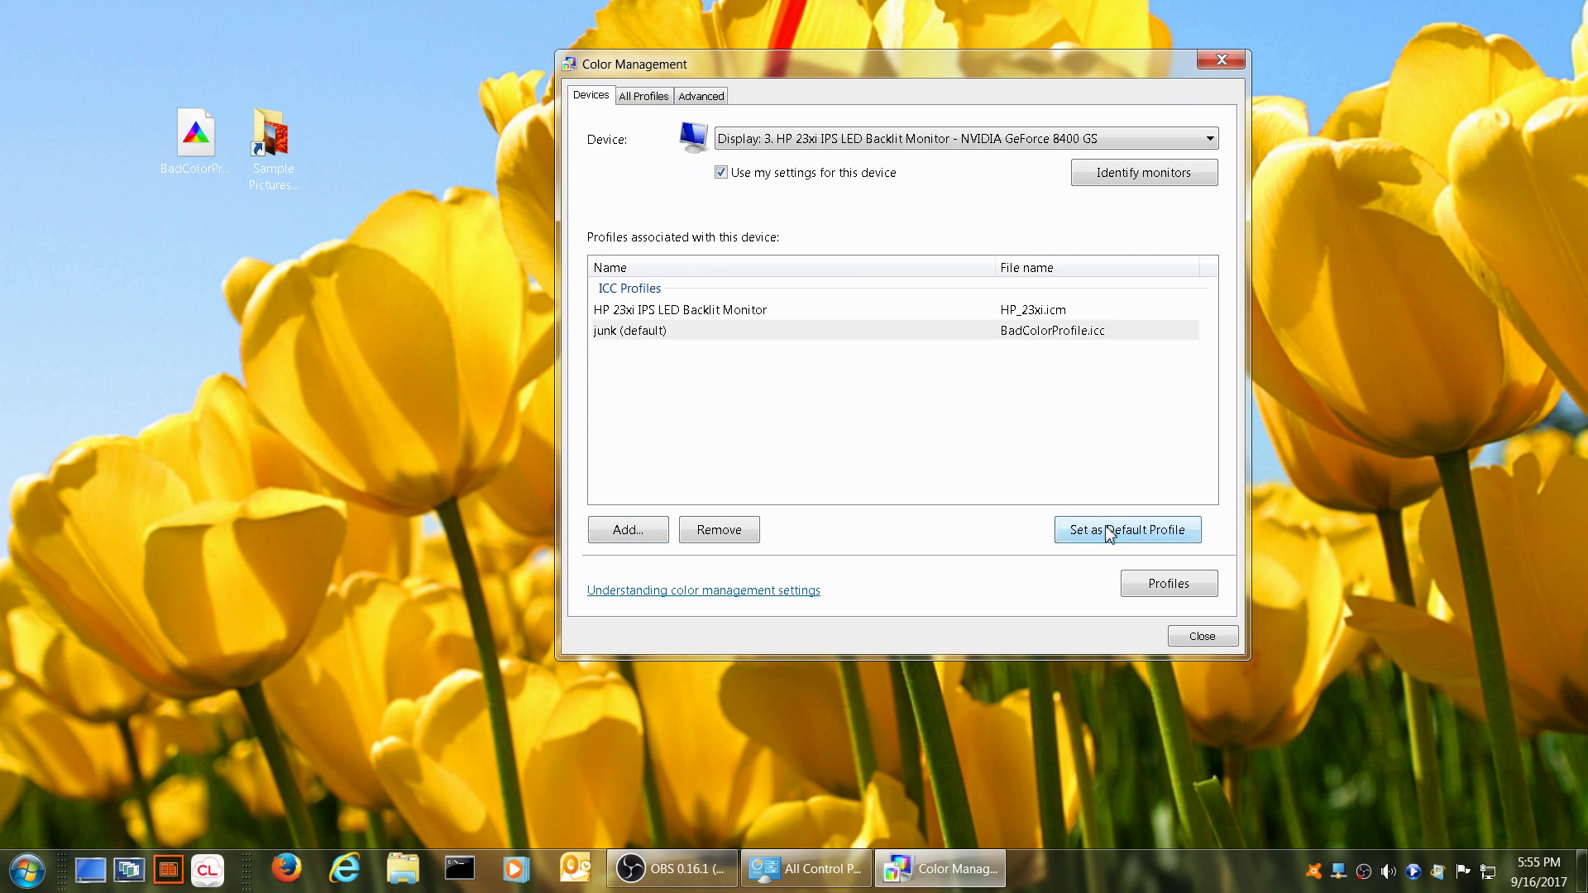
left_click(1198, 644)
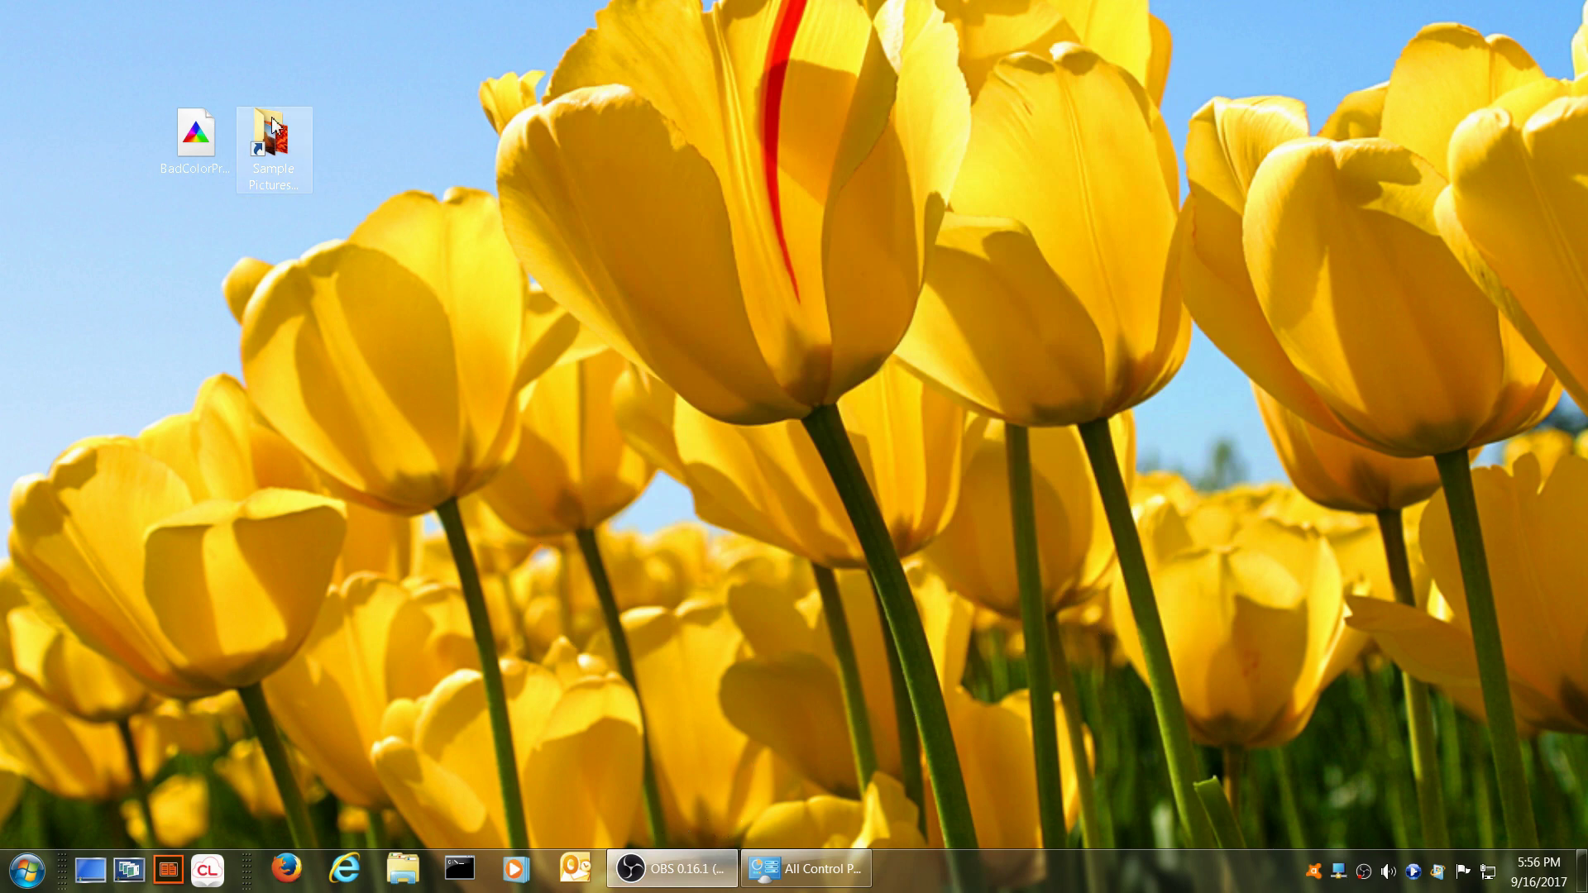
Open Tulips.jpg from Sample Pictures in Windows Photo Viewer.
double_click(287, 155)
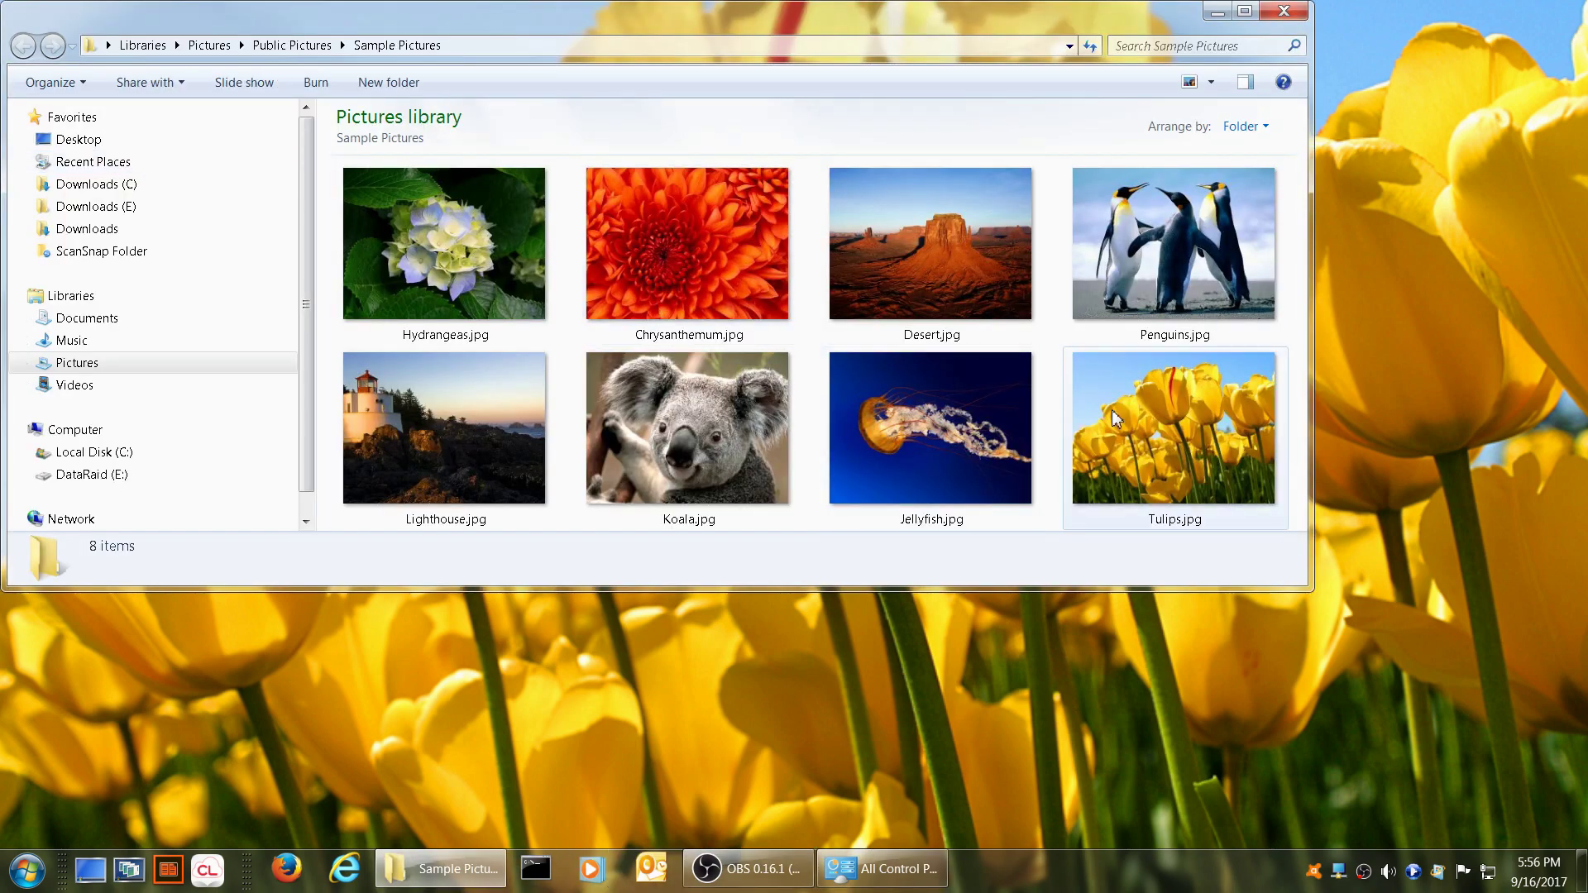
left_click(1128, 417)
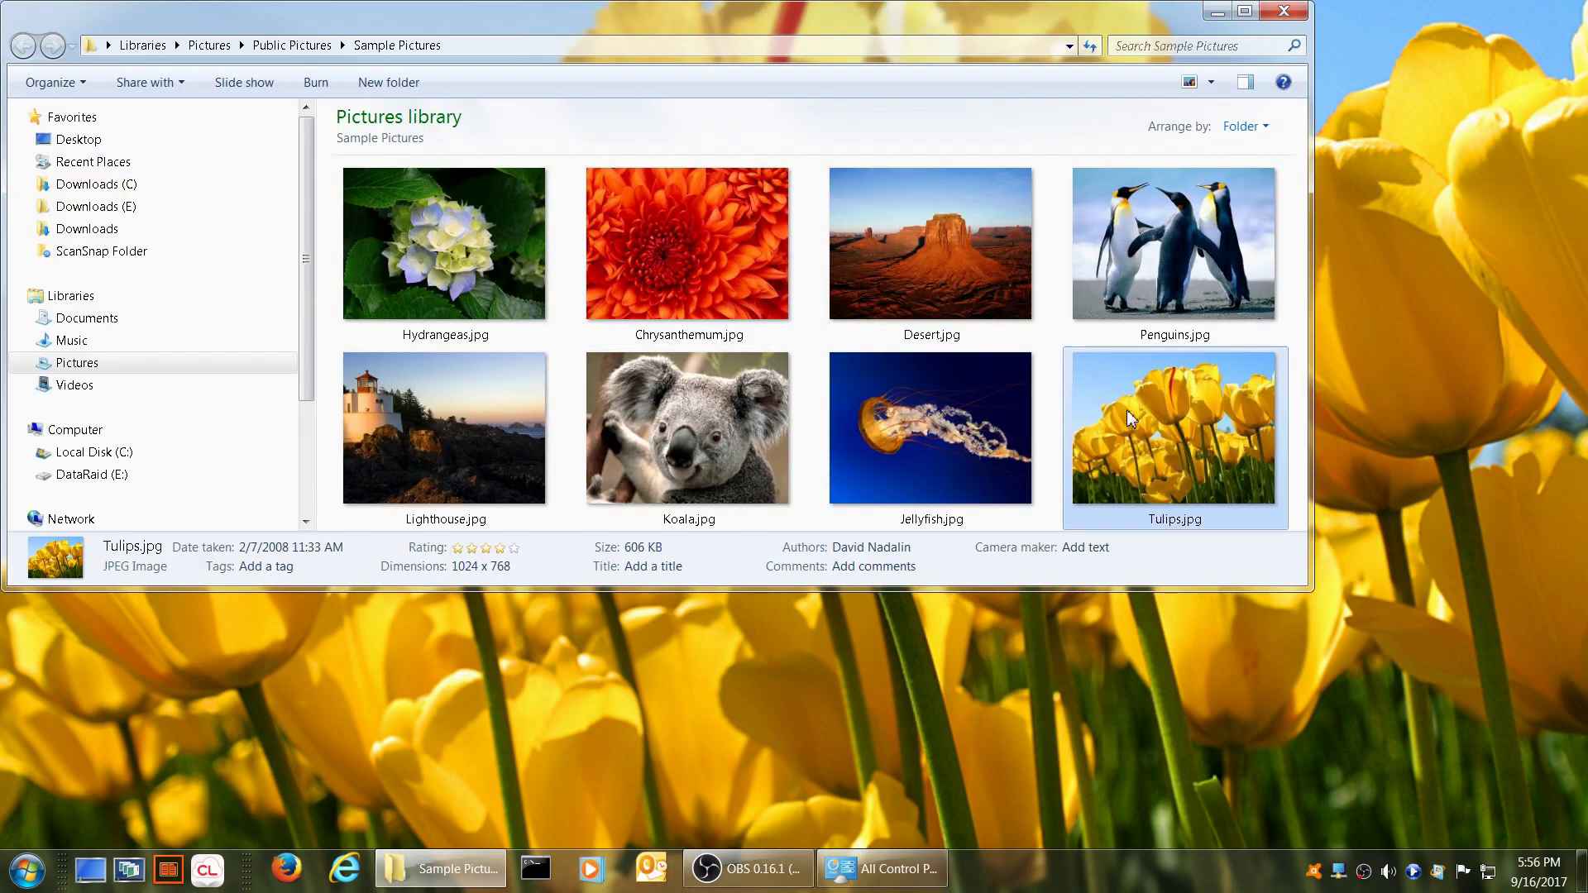
right_click(1129, 416)
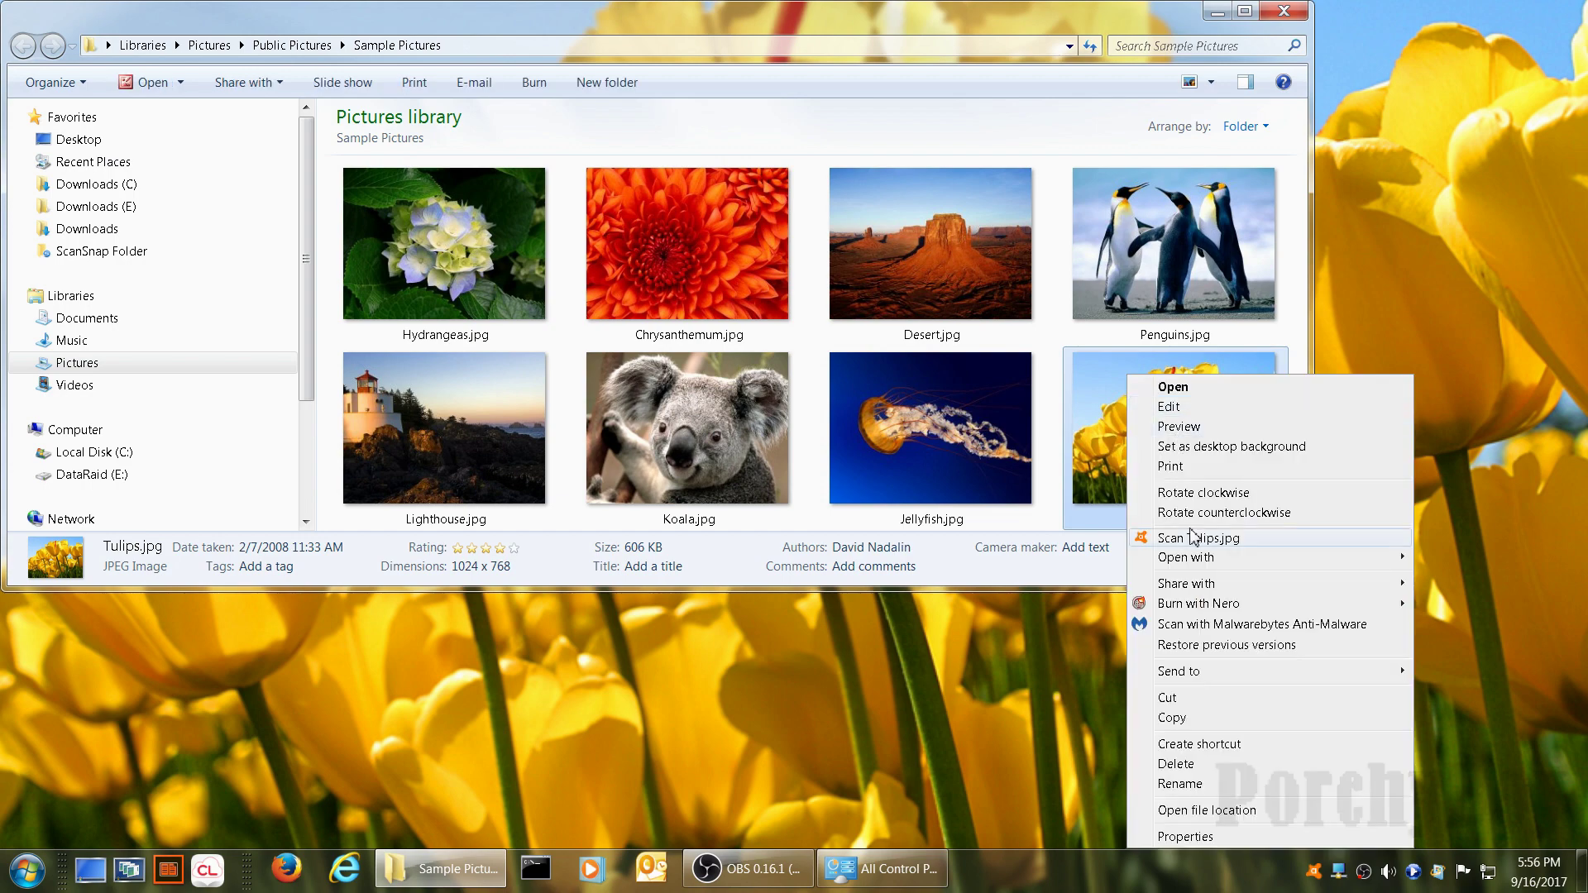
mouse_move(1198, 560)
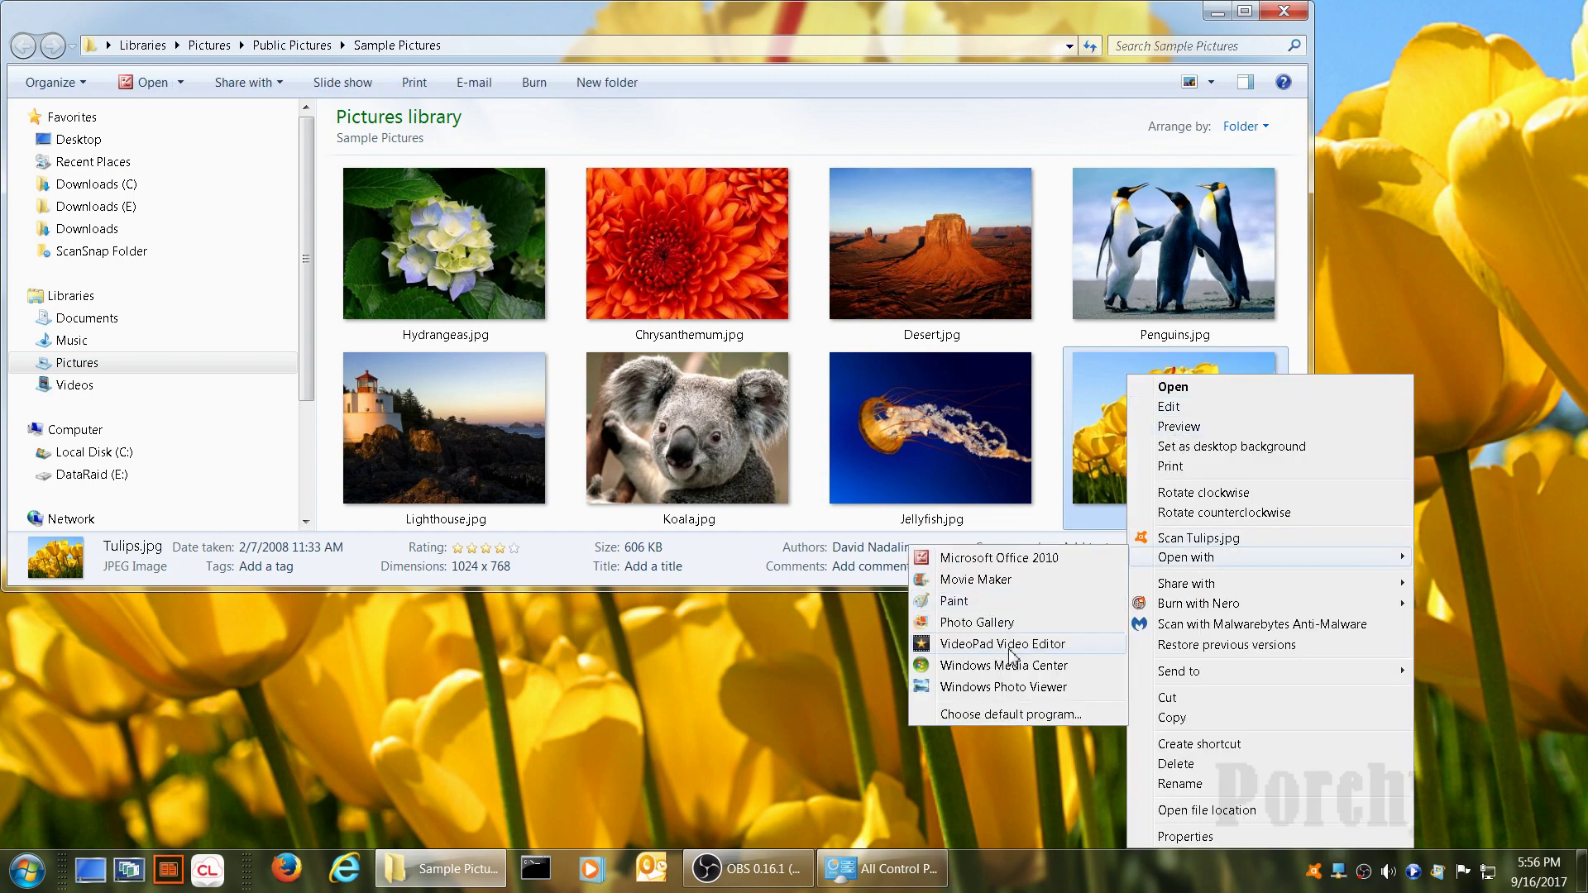
left_click(1001, 688)
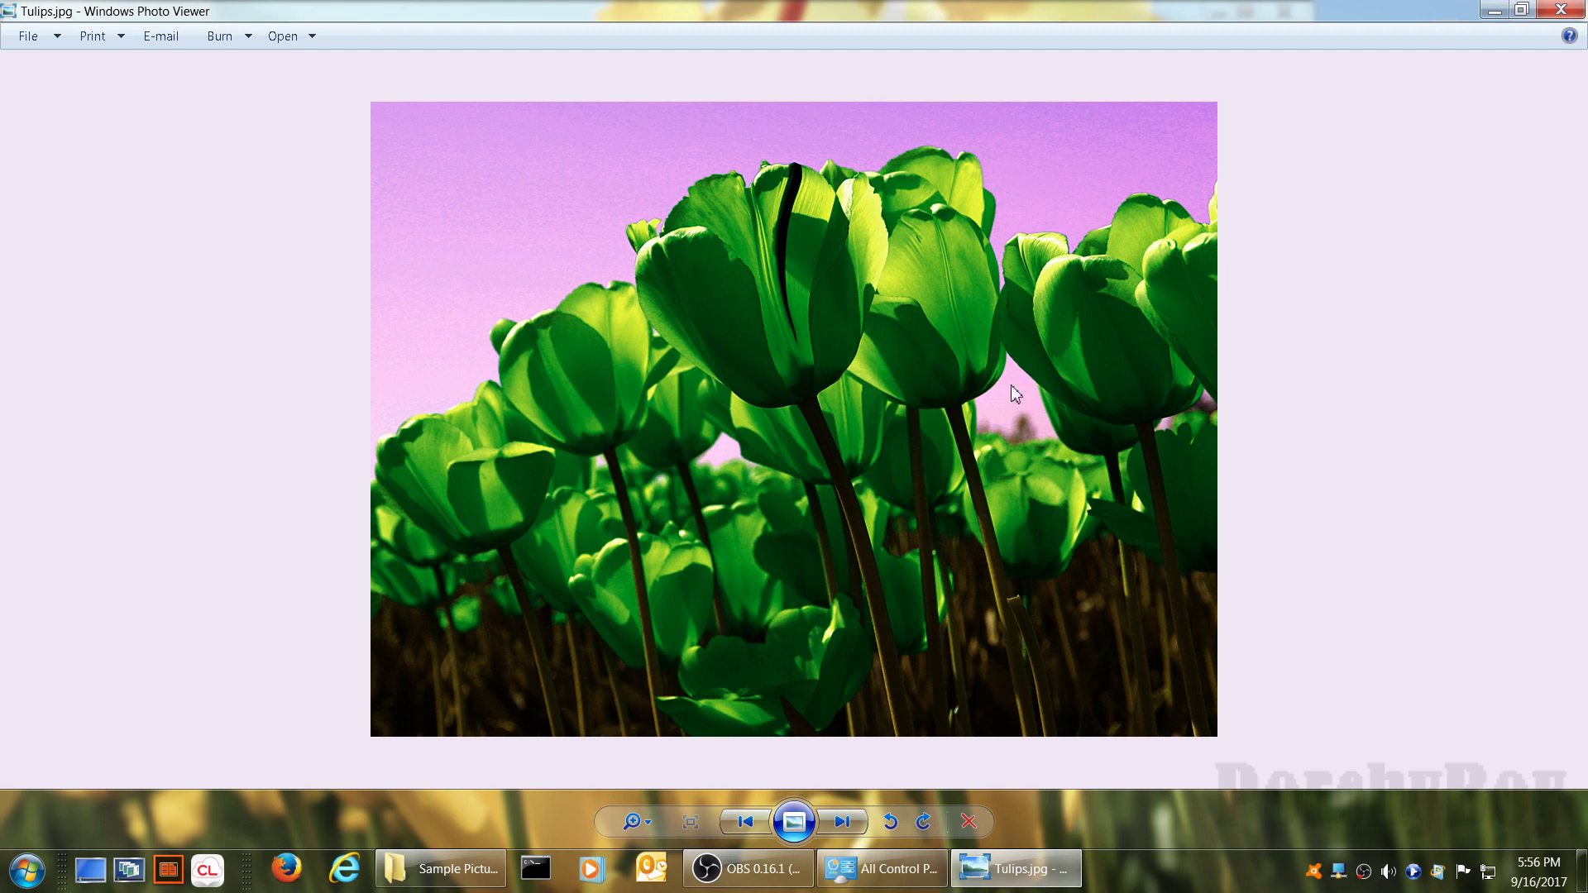
Minimize and restore the viewer and folder windows to compare the distorted tulip colours.
left_click(1492, 11)
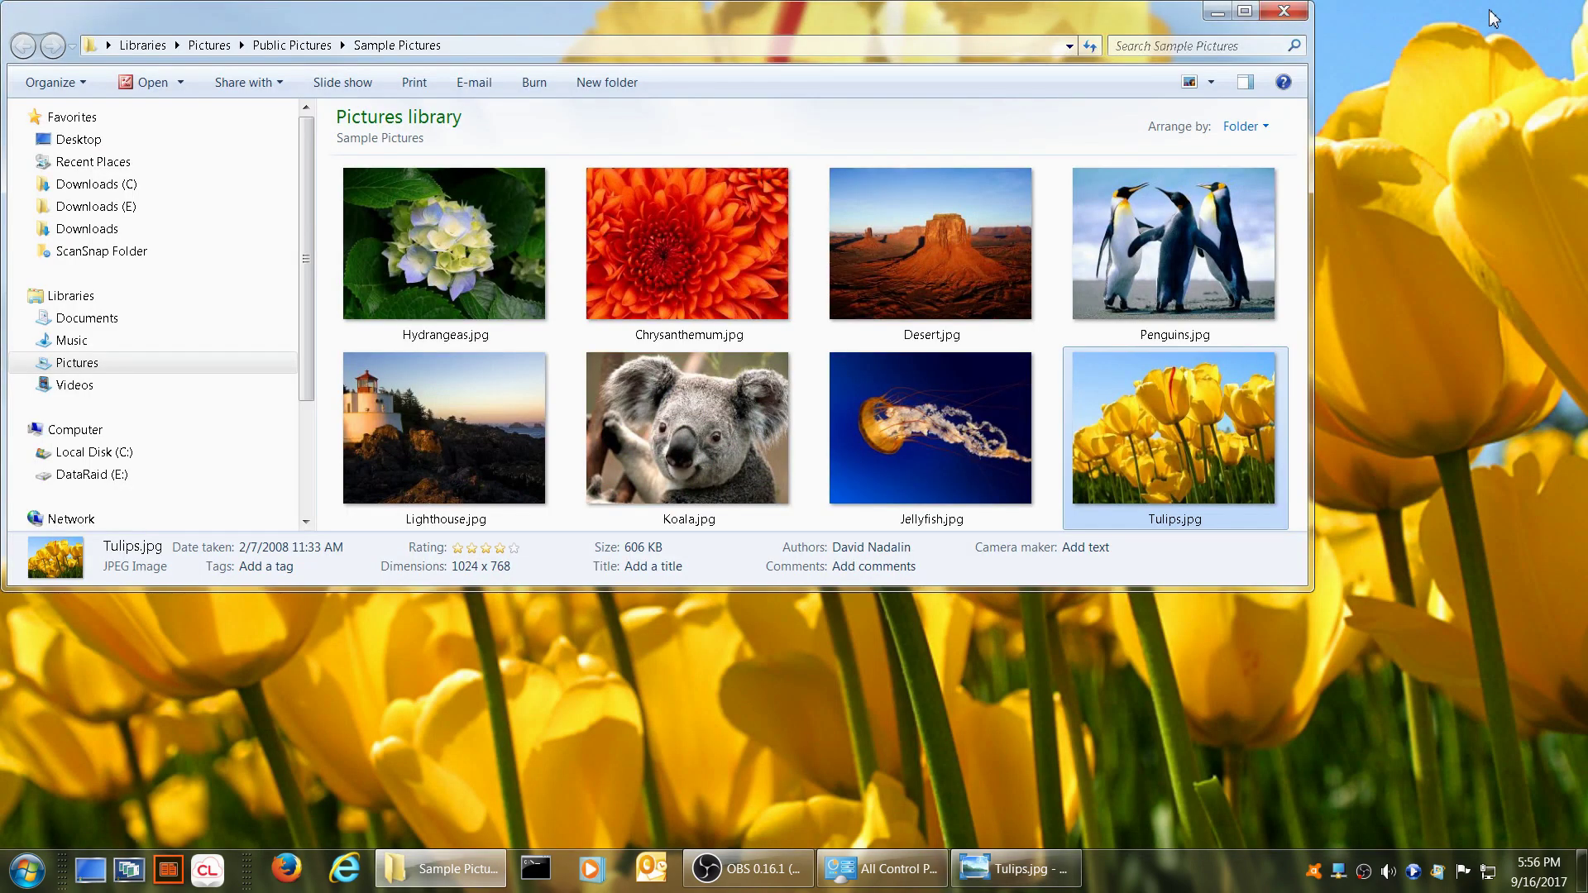
left_click(1214, 11)
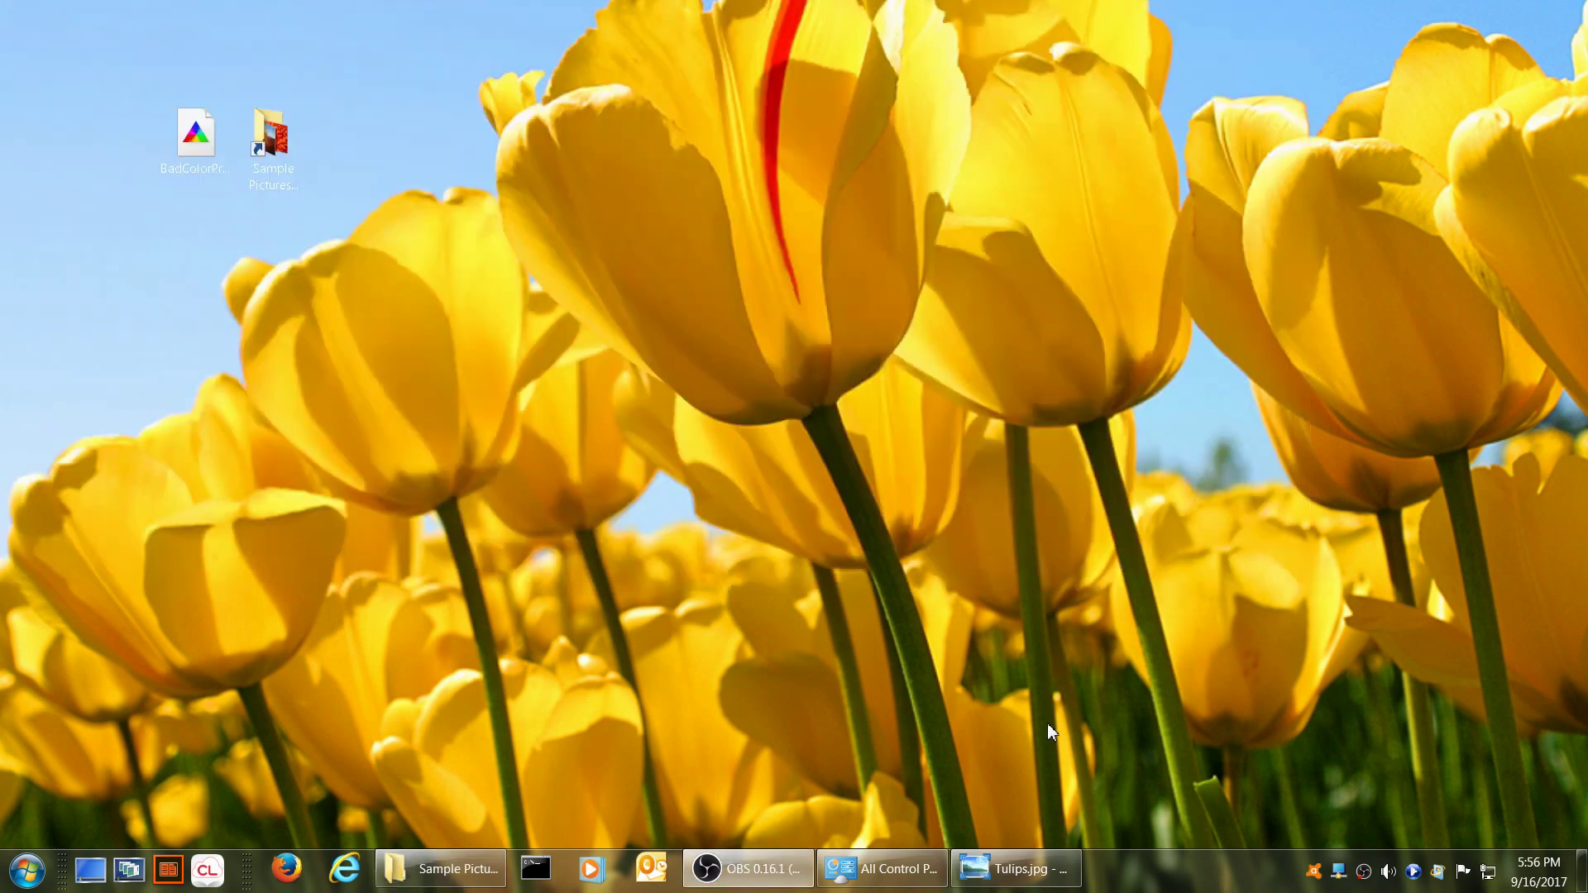
left_click(1008, 877)
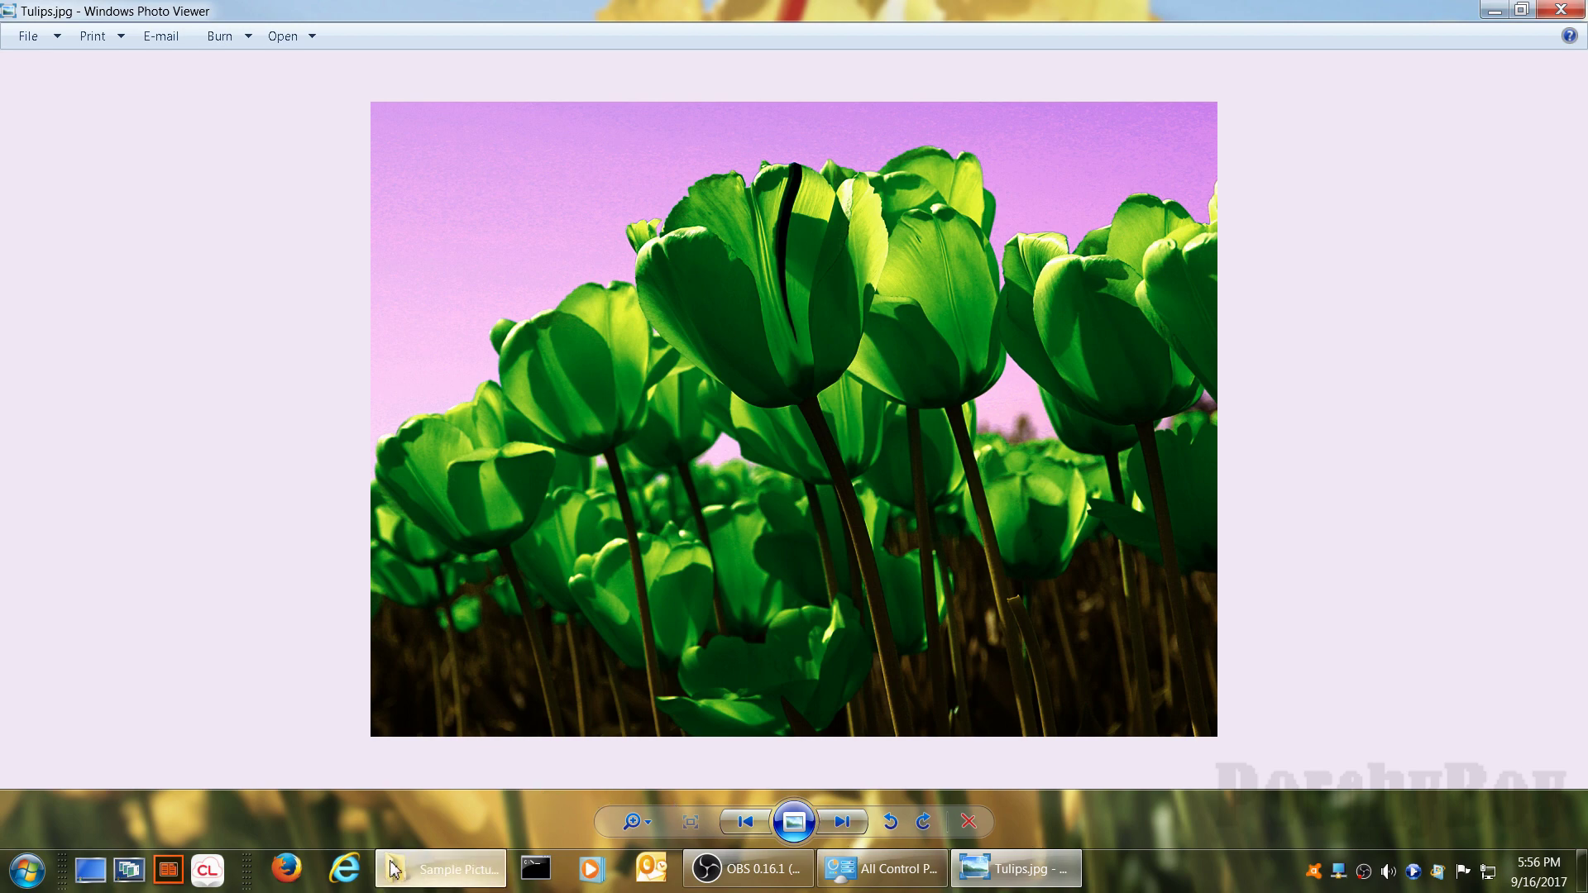
left_click(430, 869)
View Tulips.jpg in Office 2010 Picture Manager with normal colours, then minimize it and Sample Pictures.
right_click(1197, 423)
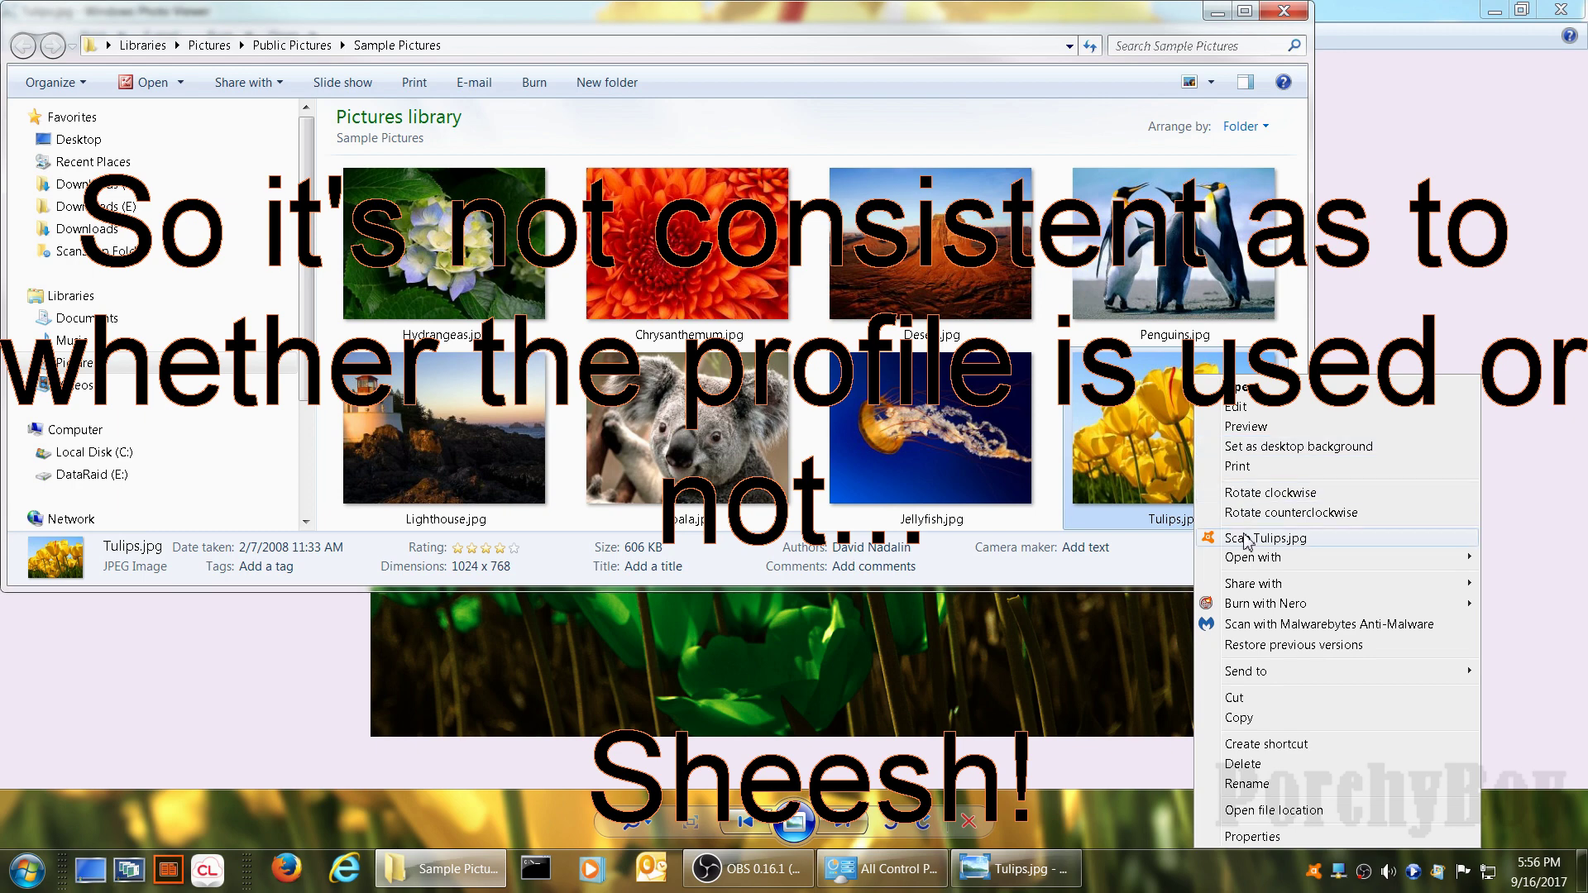
mouse_move(1243, 565)
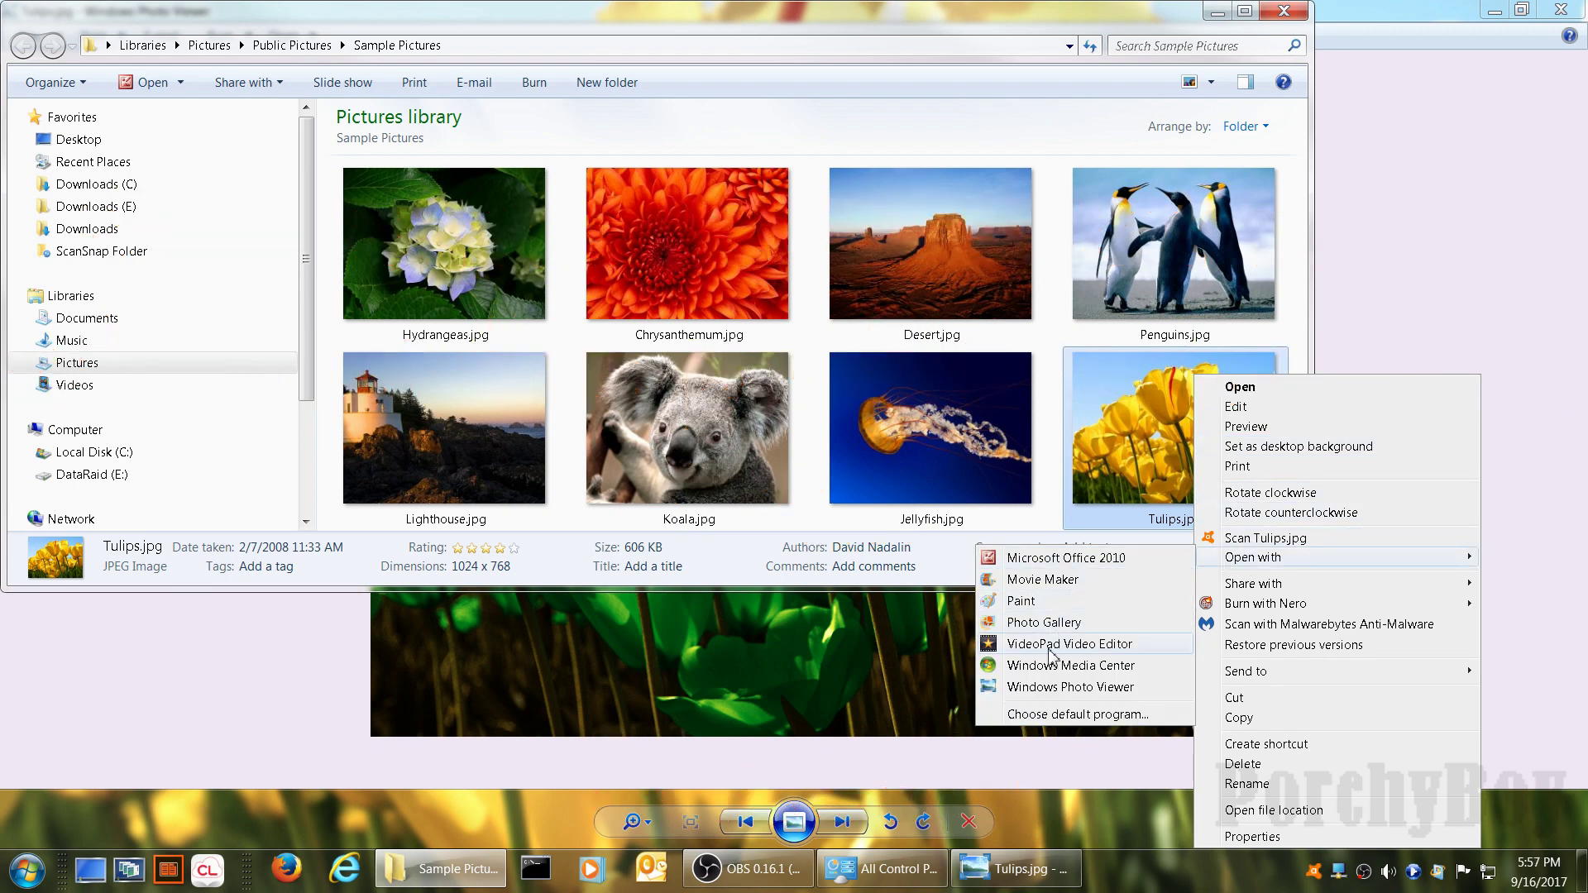
left_click(1033, 565)
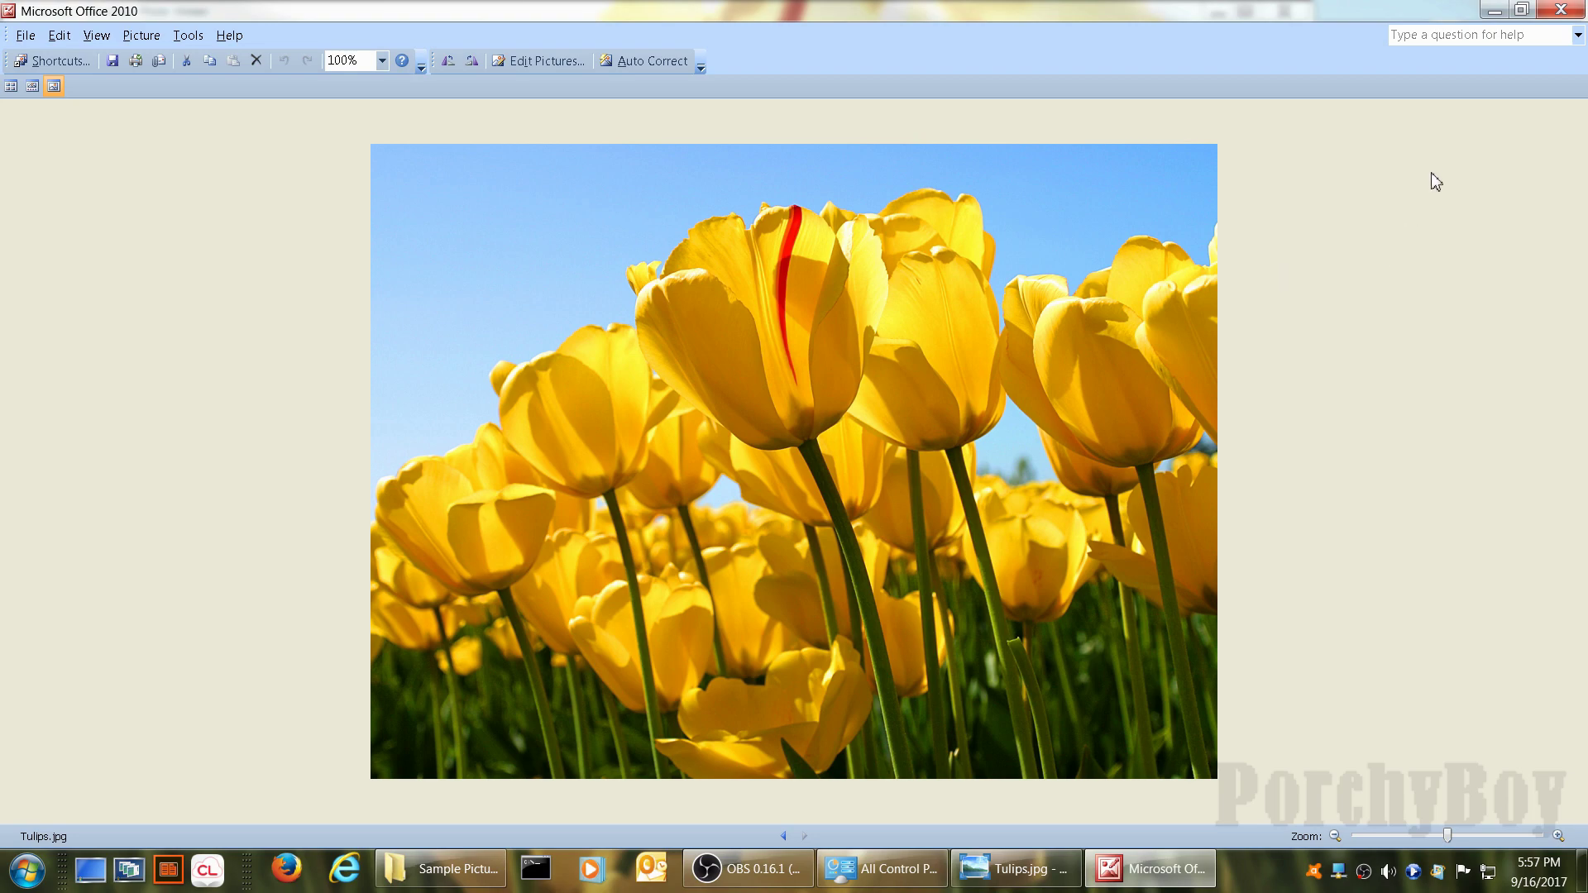
left_click(1495, 12)
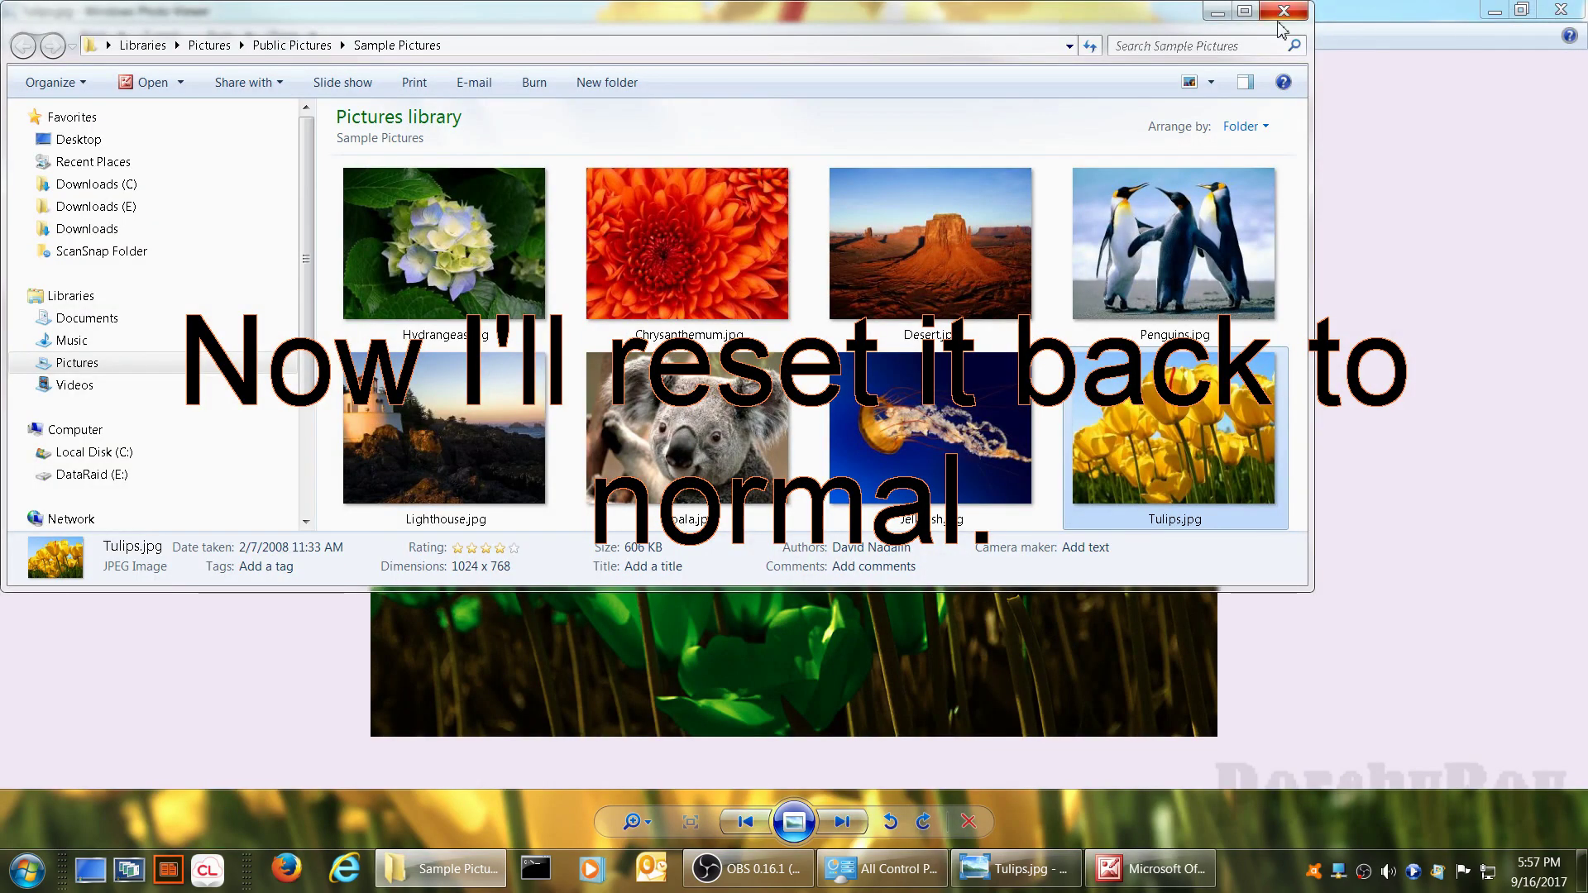
left_click(1218, 14)
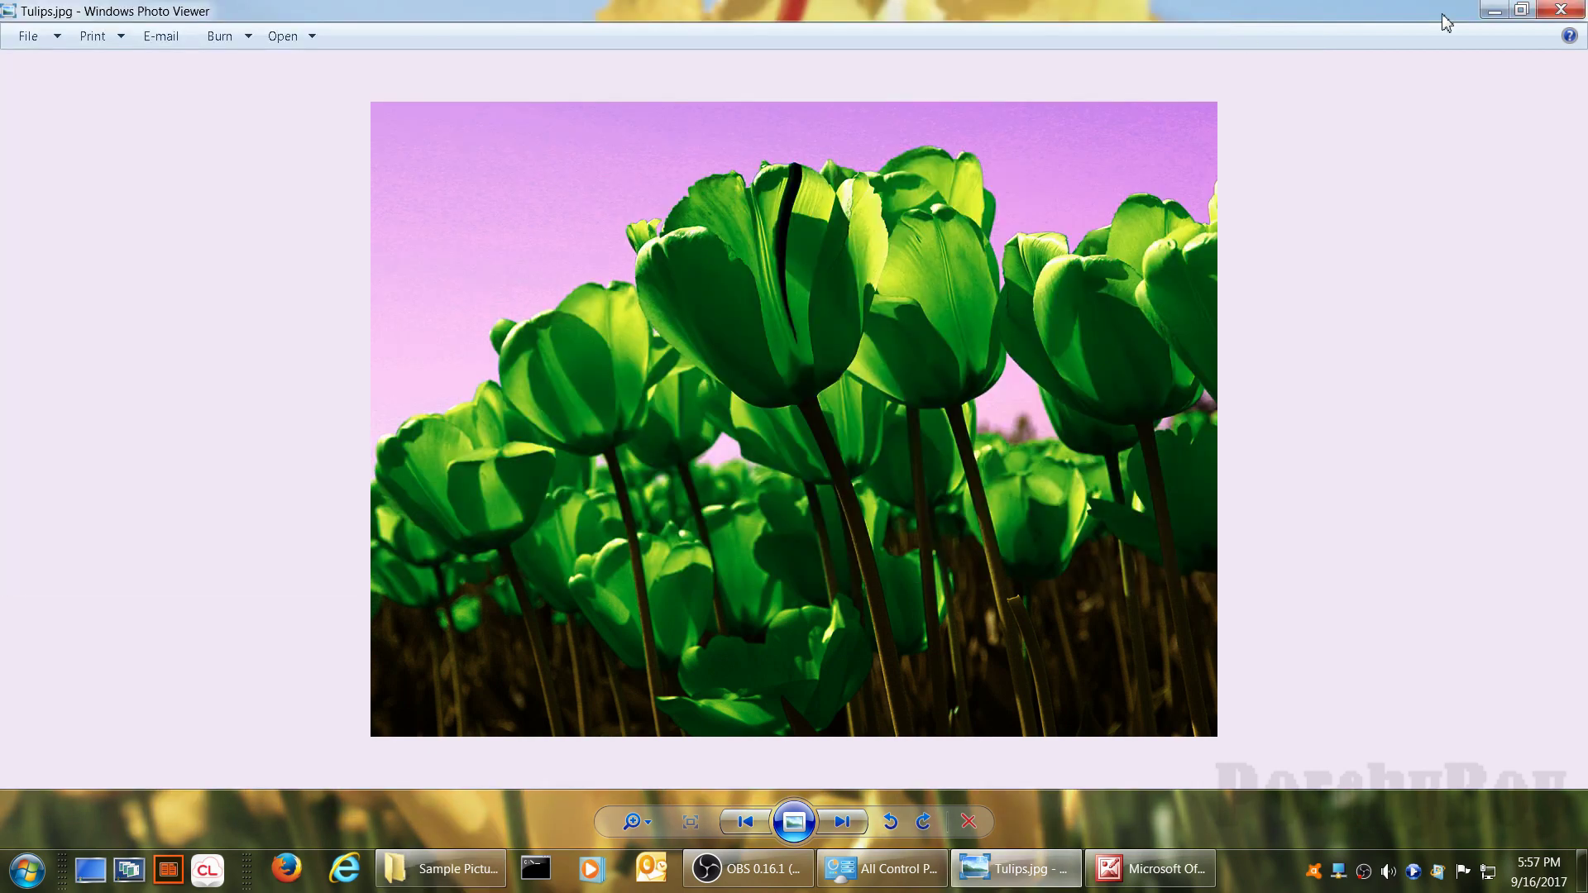
Close Photo Viewer and open Color Management on Display 3, the HP 23xi monitor.
left_click(1555, 15)
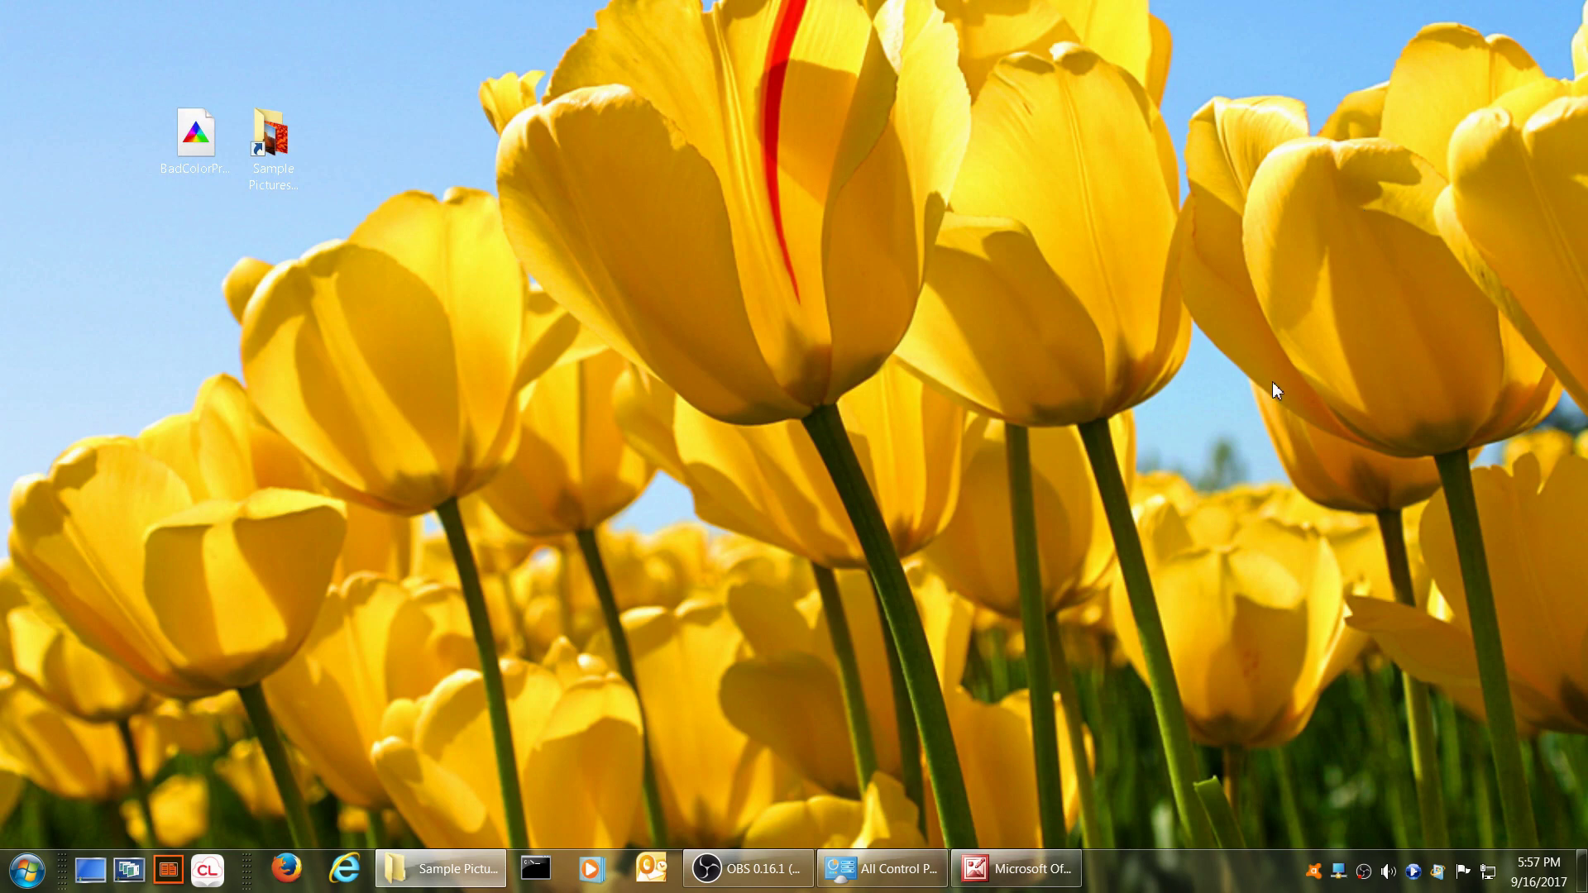
left_click(882, 869)
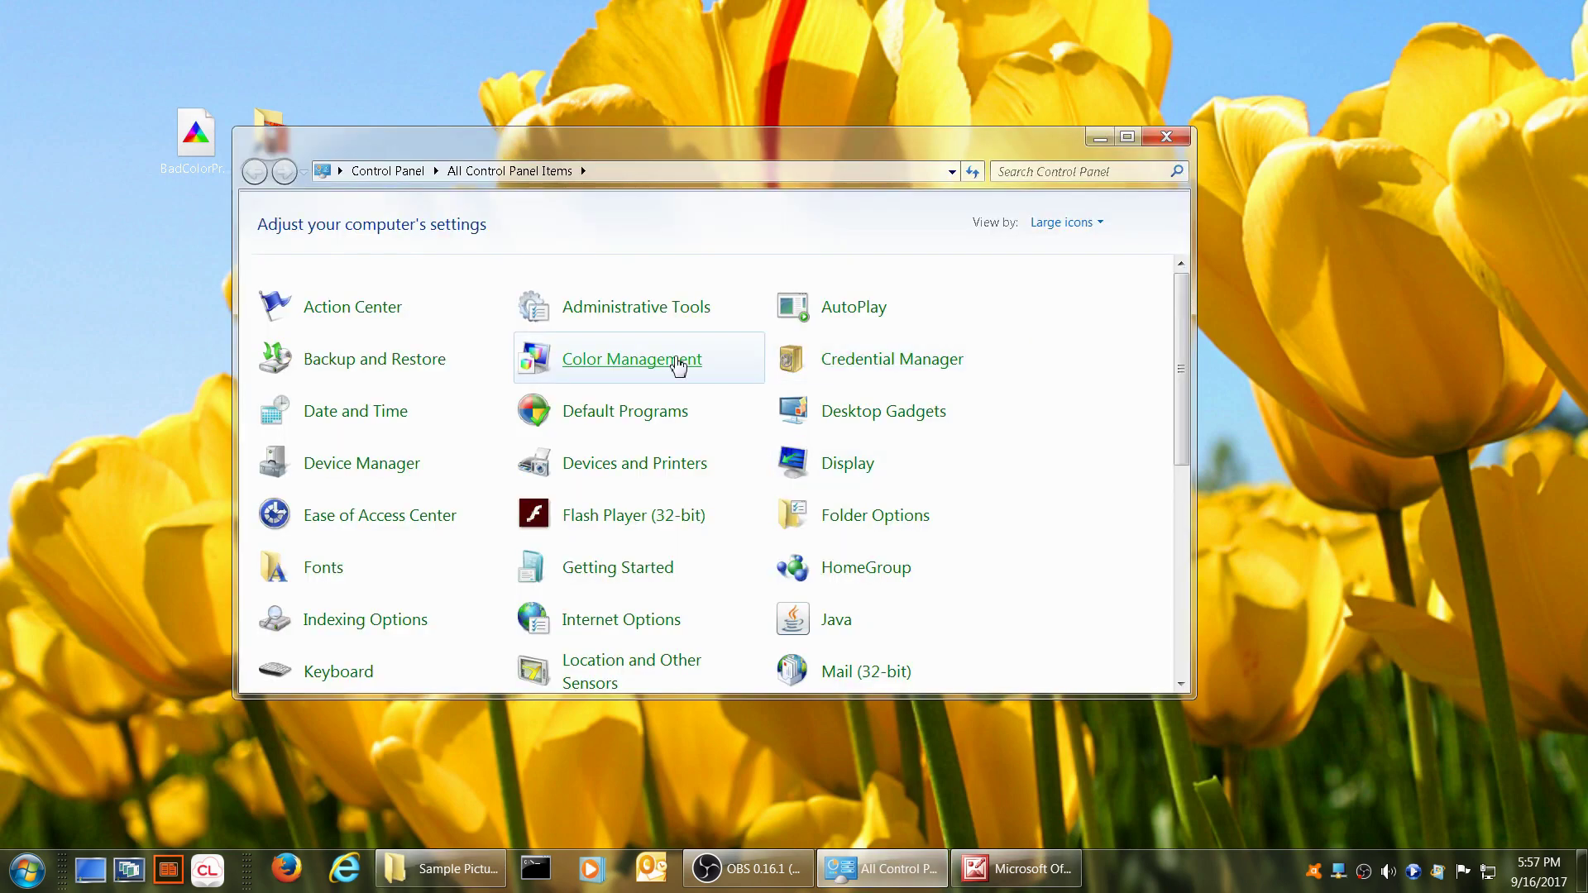
left_click(678, 361)
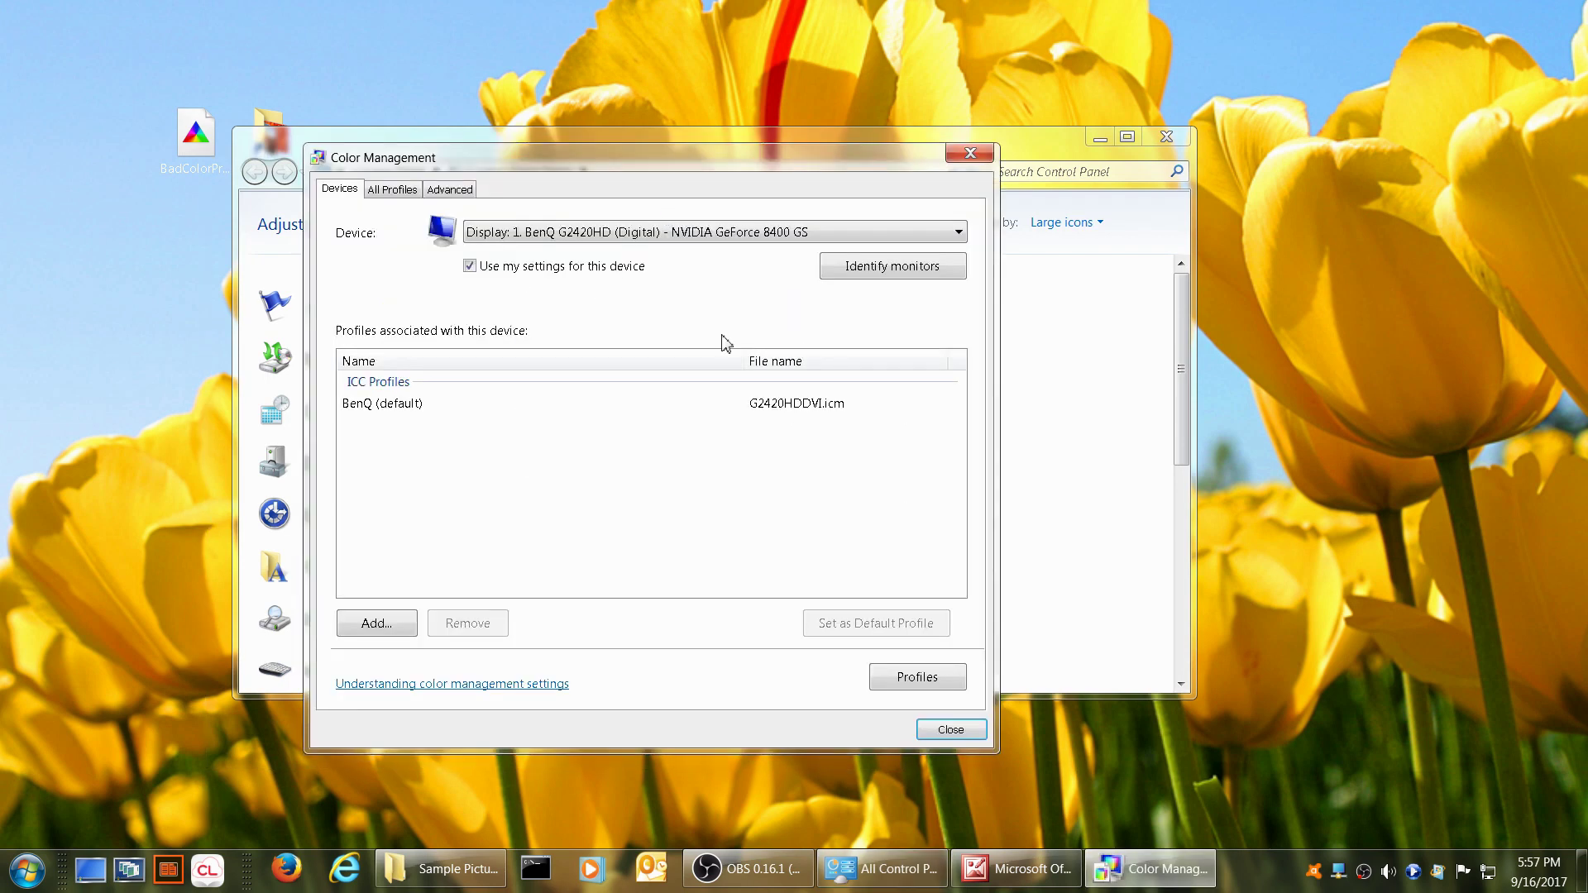
left_click(569, 236)
left_click(560, 285)
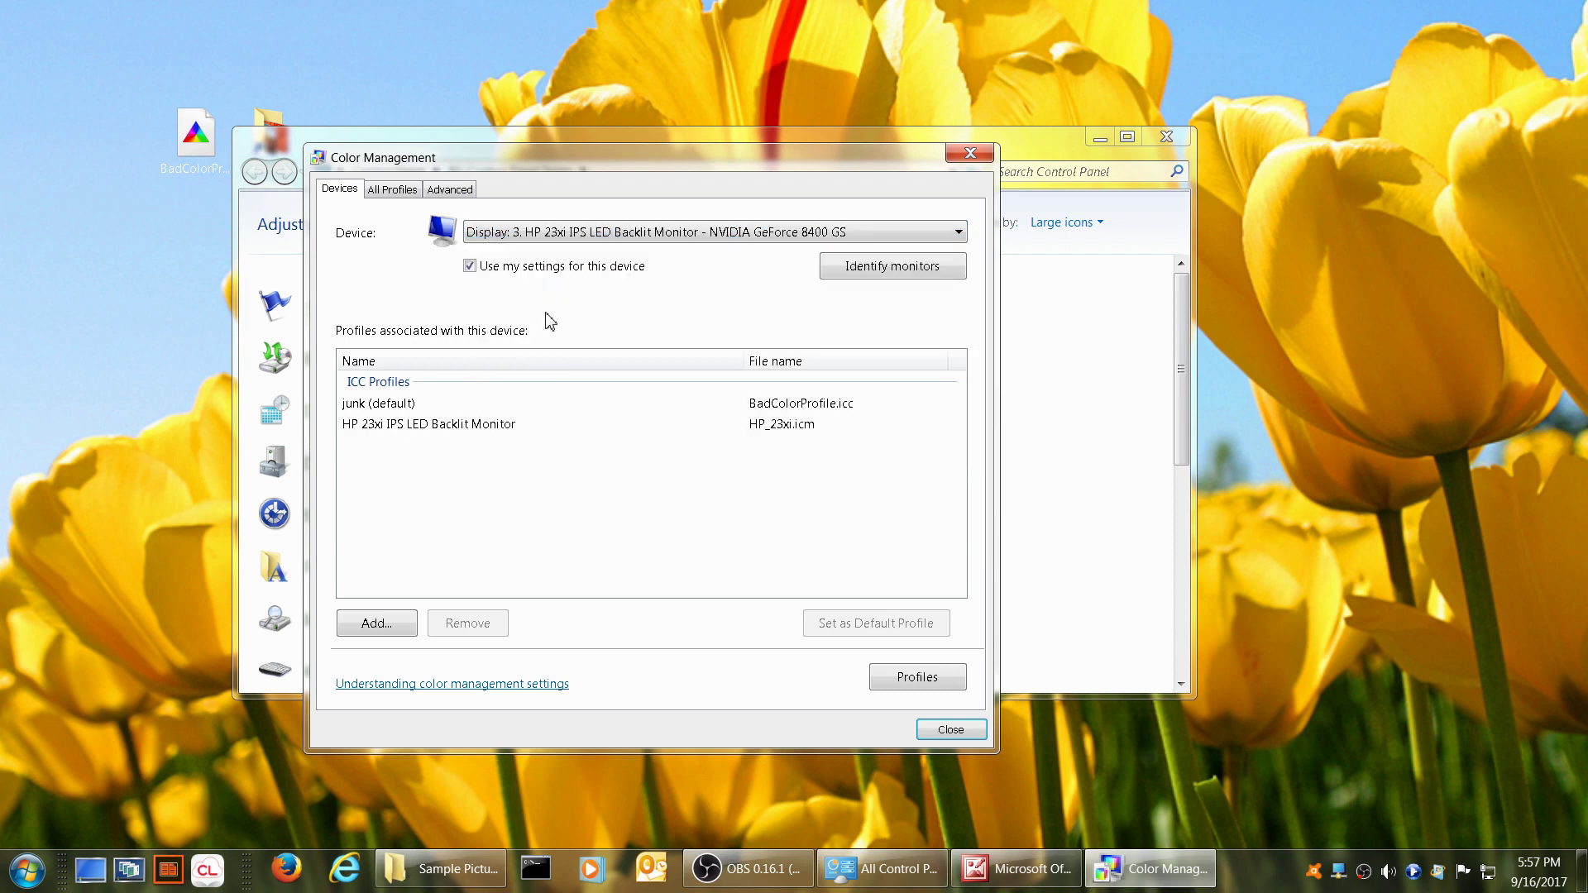
Remove the junk profile, set HP_23xi.icm as the default, and close Color Management.
left_click(374, 404)
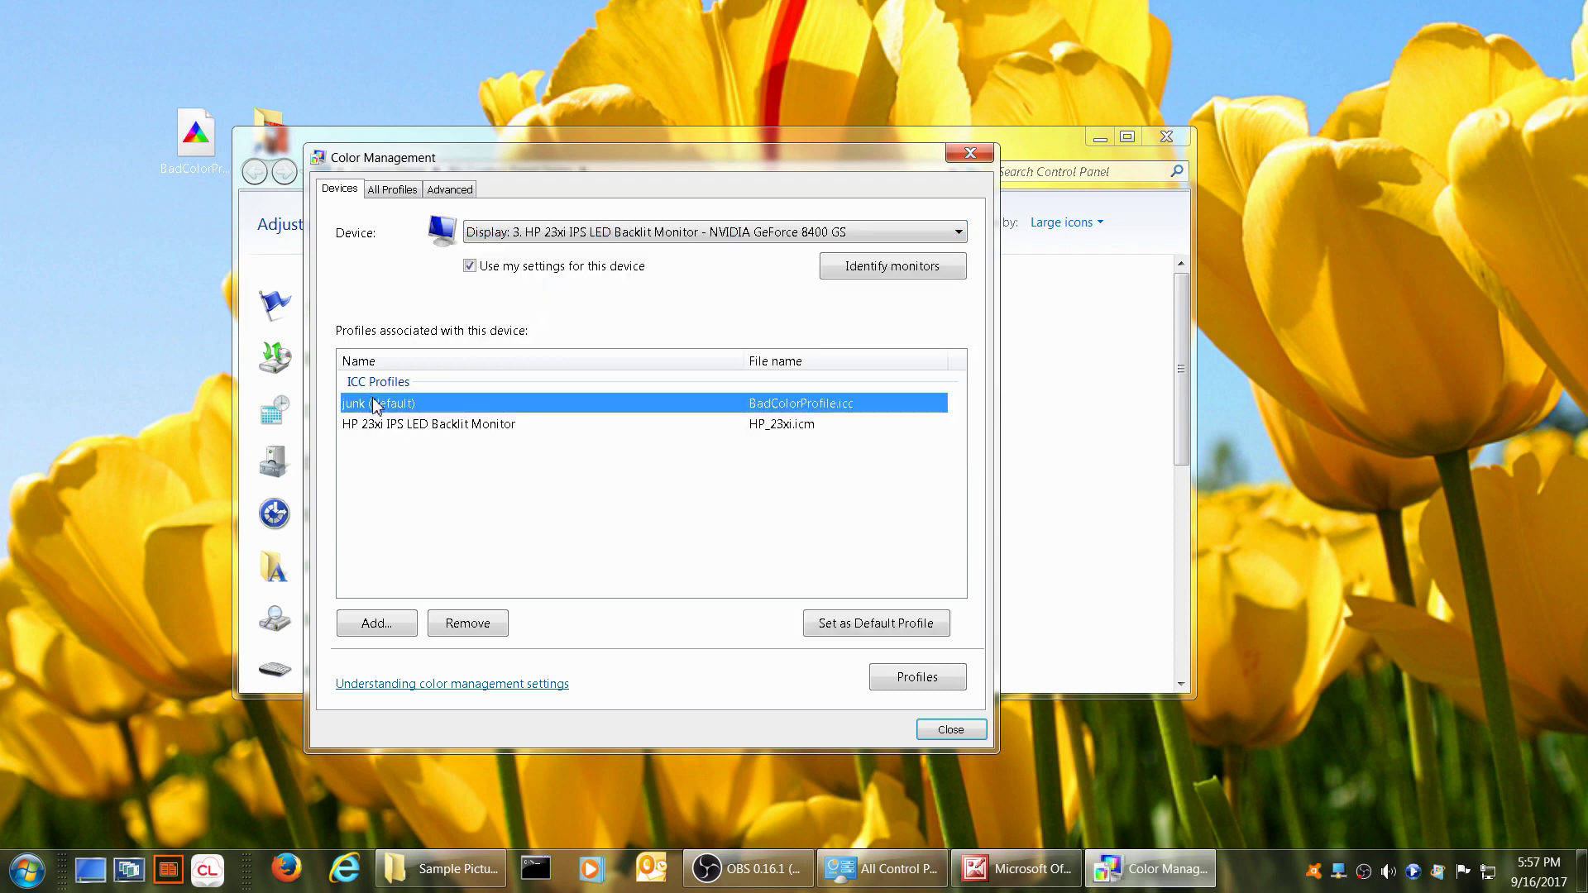
left_click(467, 625)
left_click(839, 445)
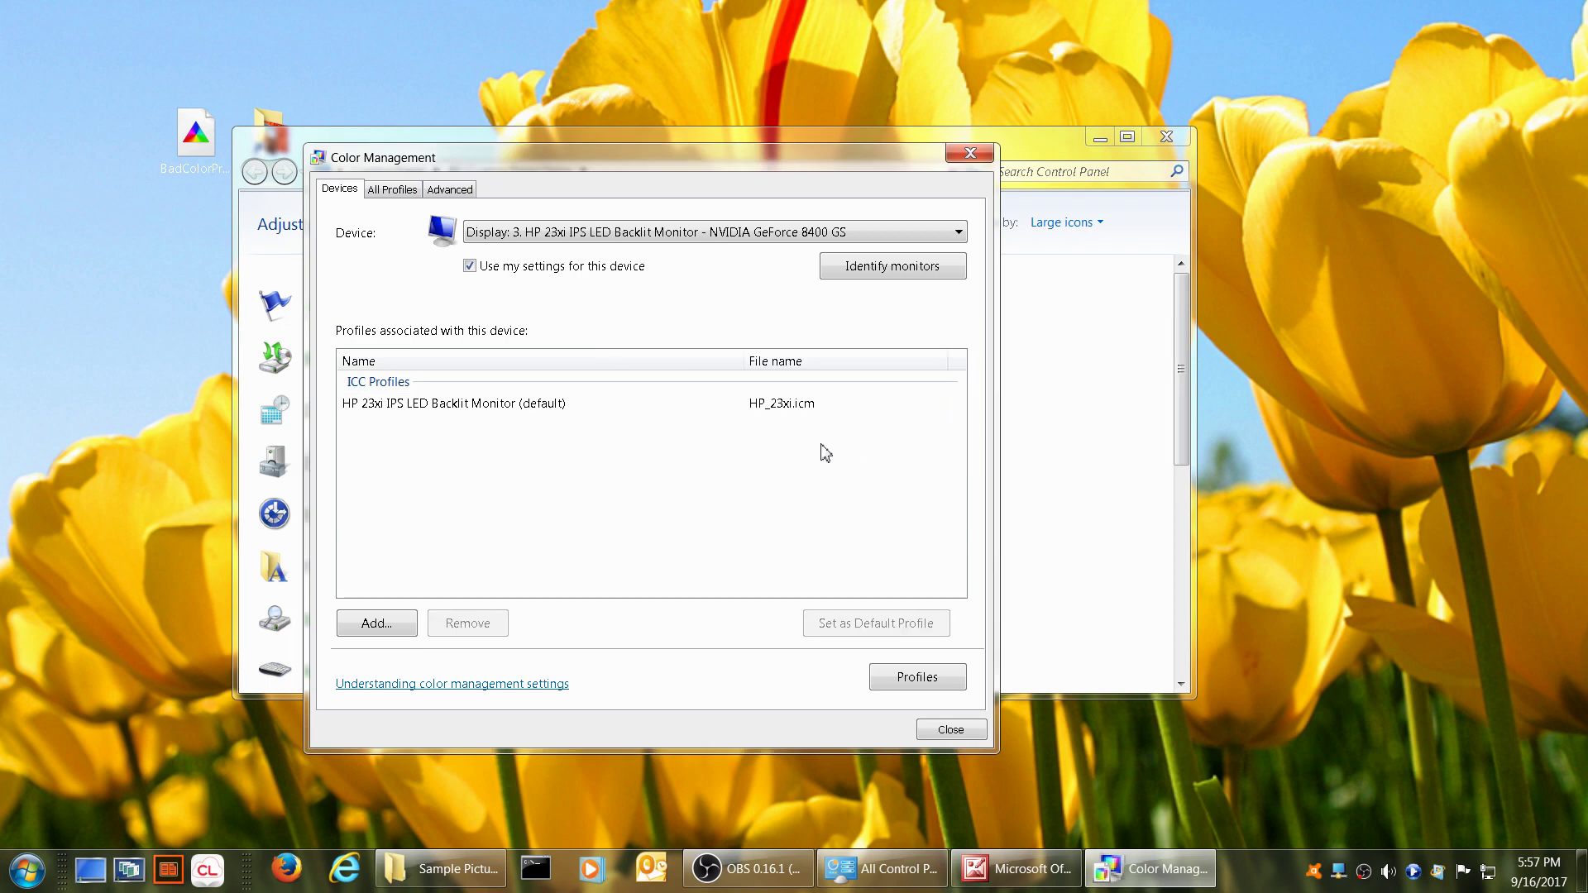
left_click(516, 409)
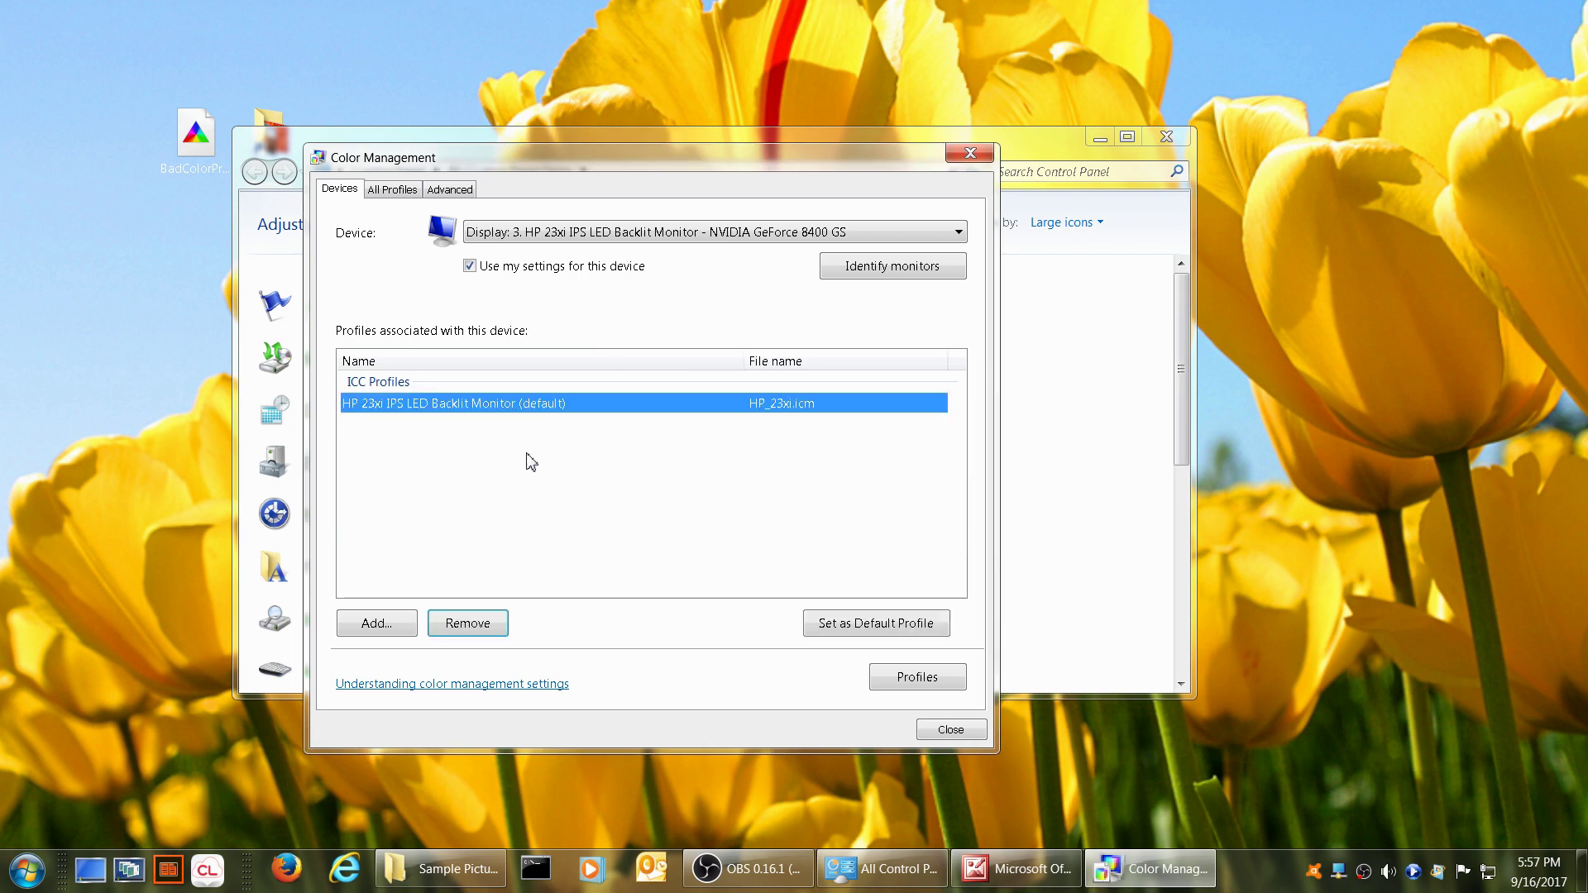
left_click(824, 626)
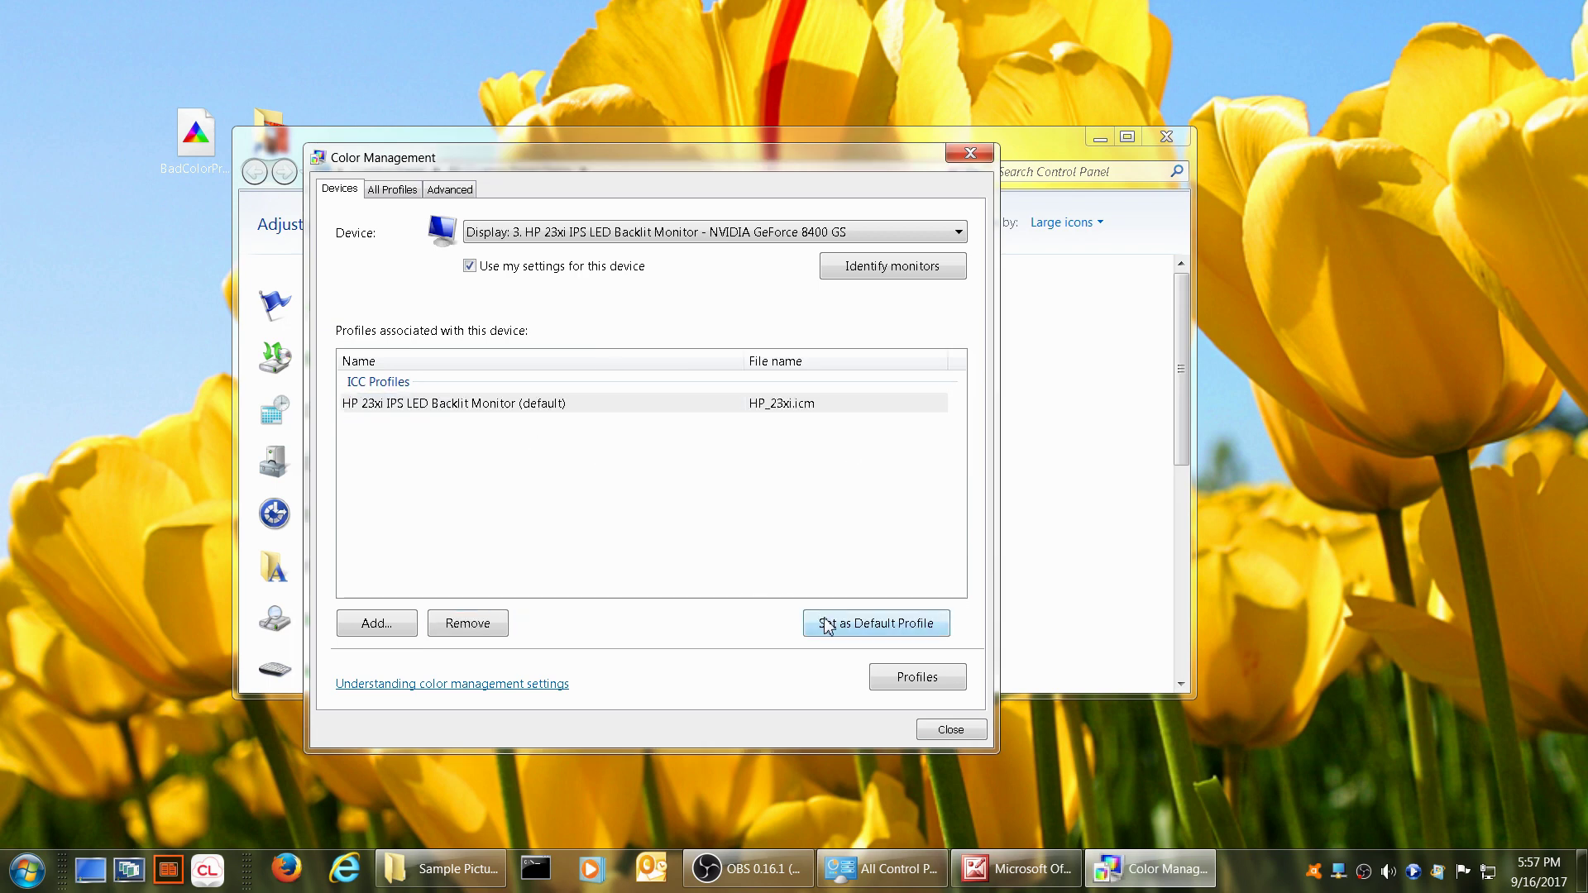
left_click(942, 731)
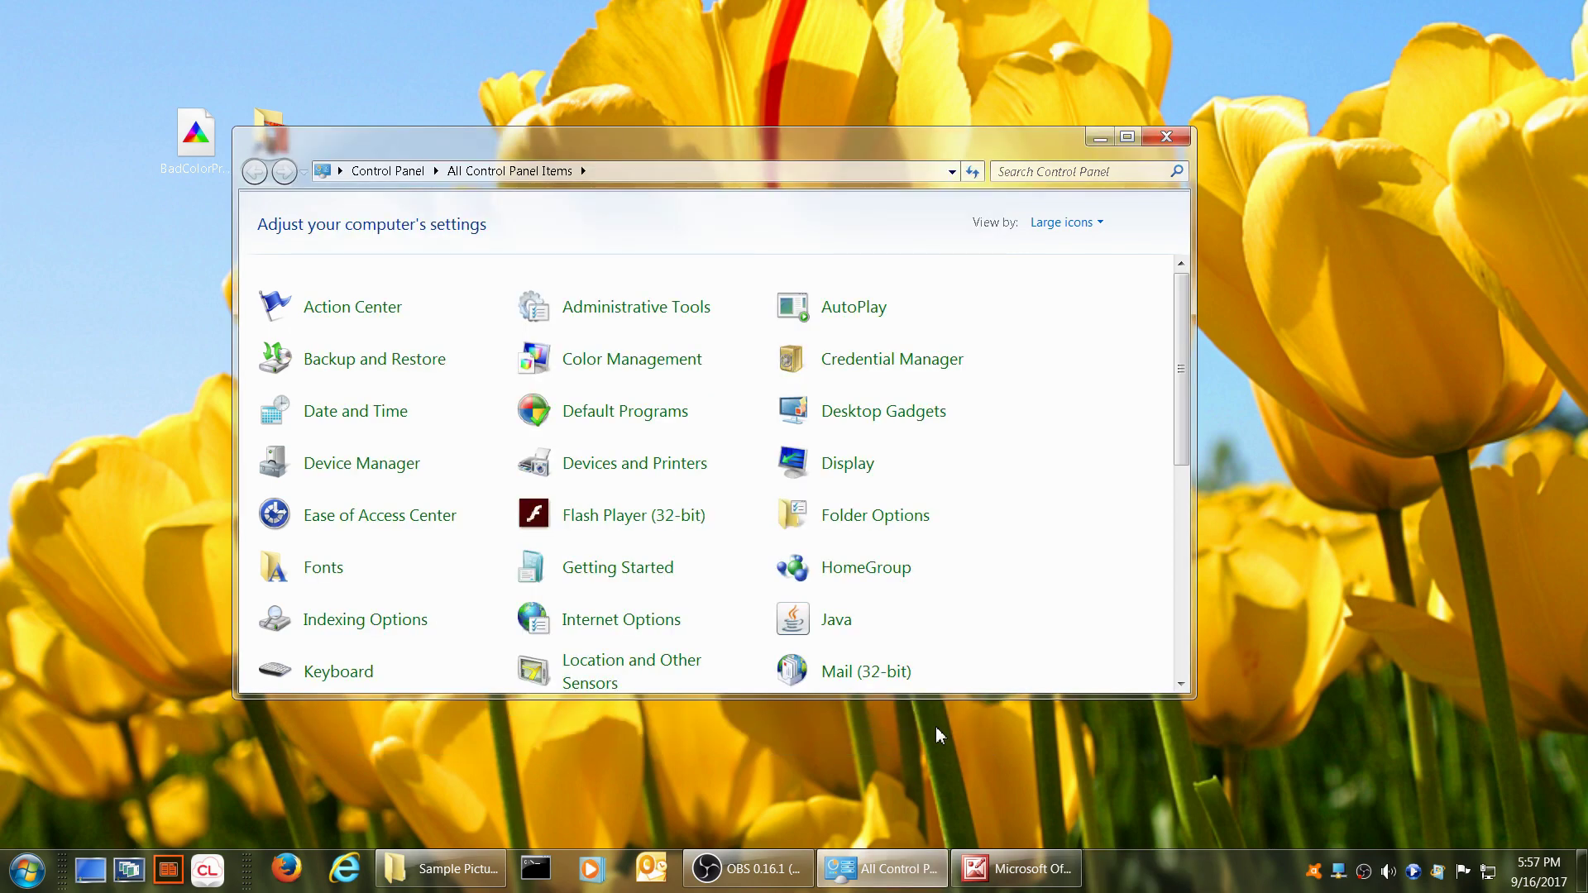
Close Control Panel and Picture Manager, bringing the Sample Pictures folder back.
left_click(1155, 142)
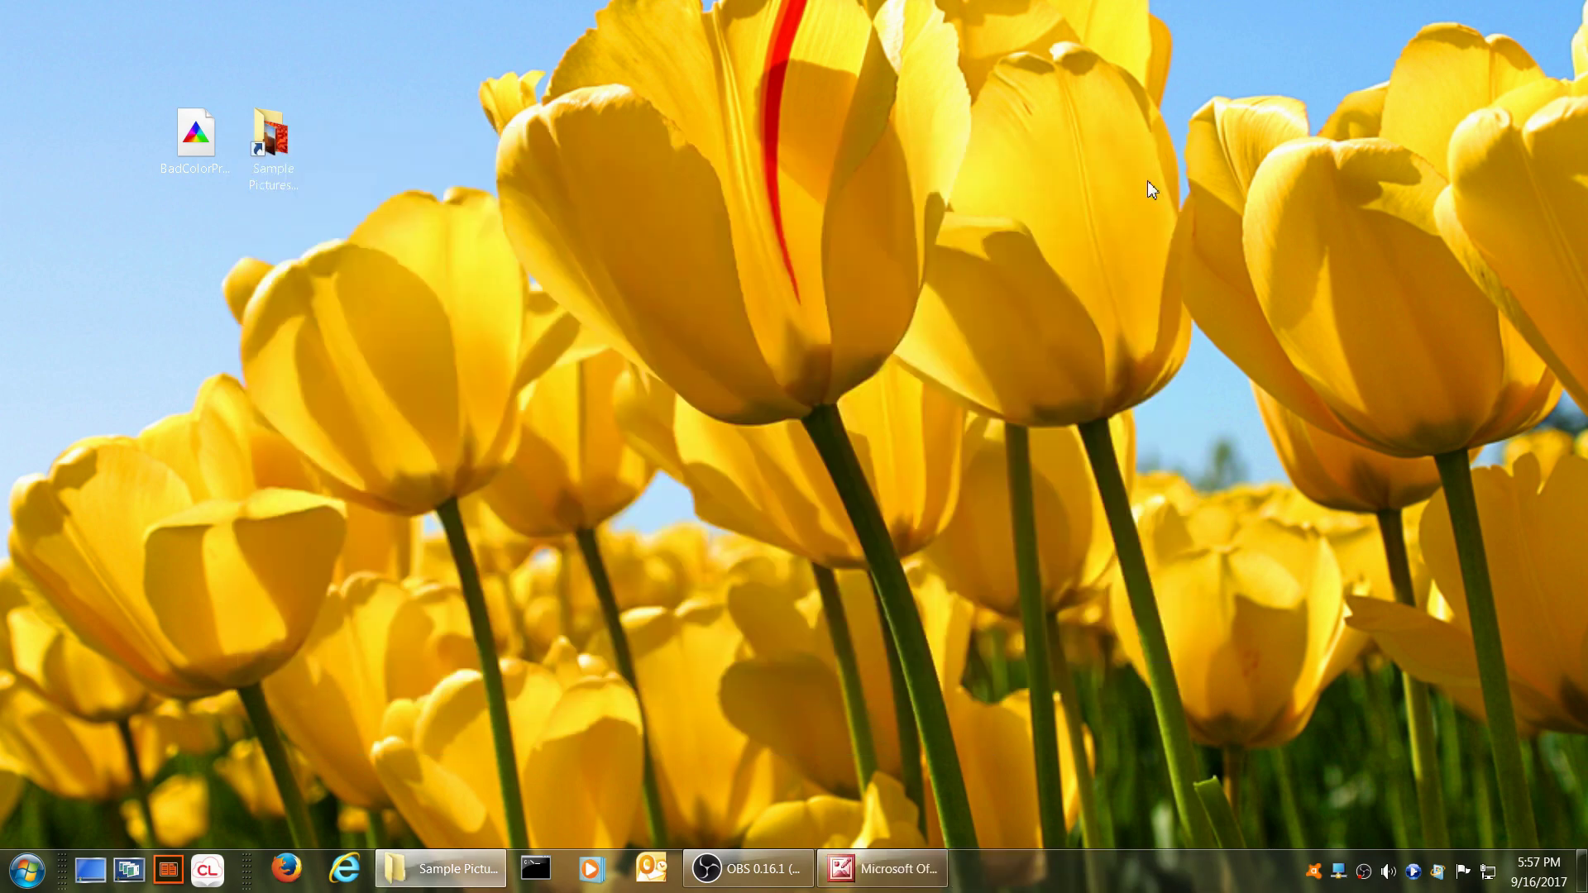
left_click(866, 868)
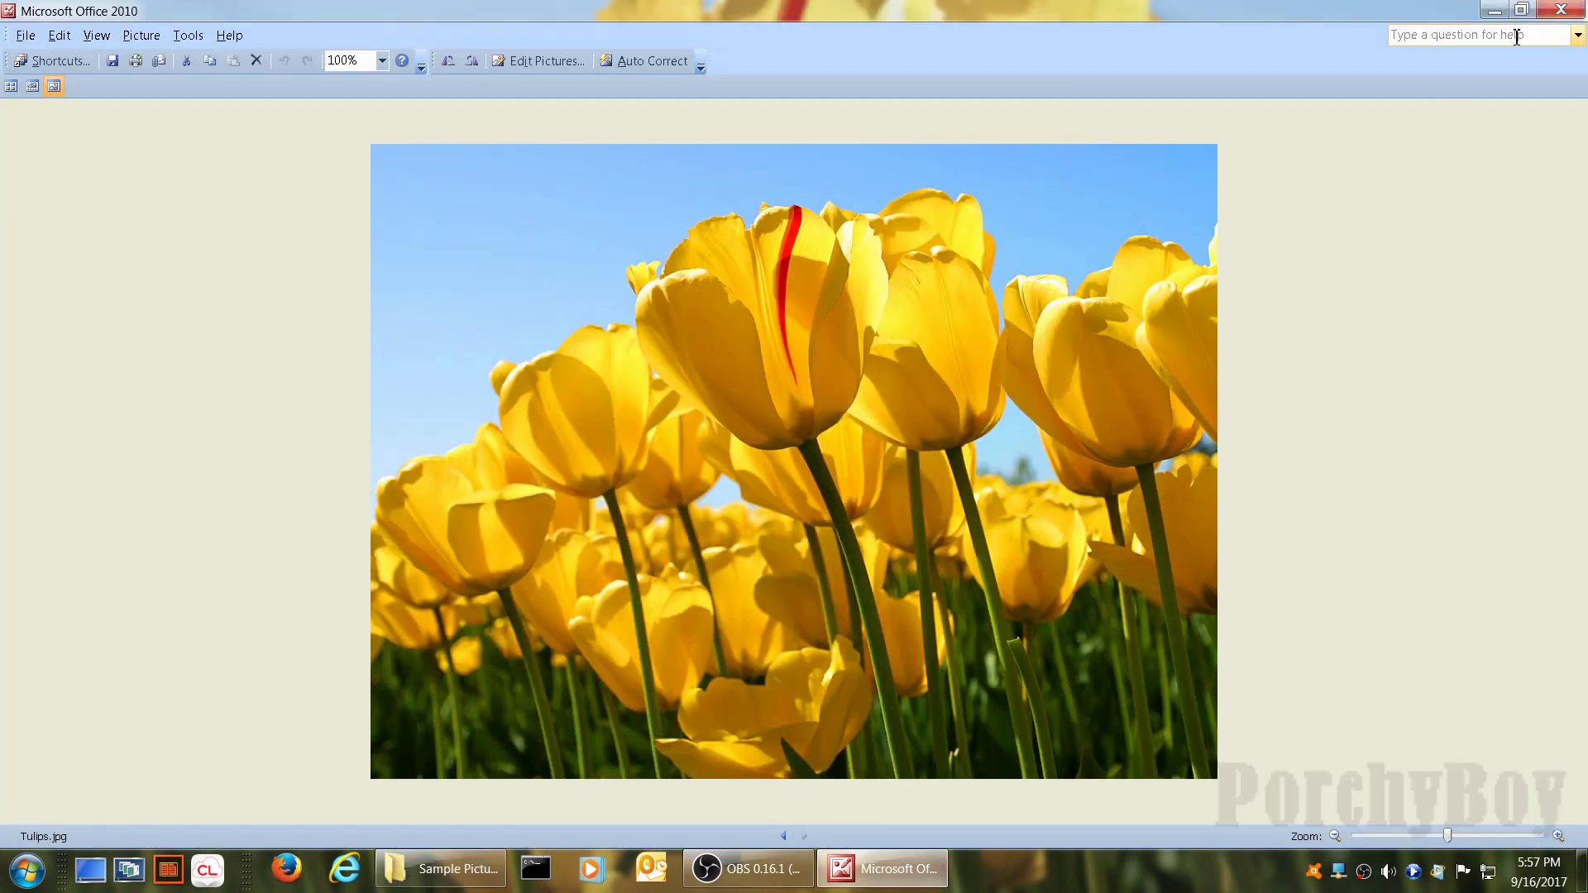
left_click(1560, 10)
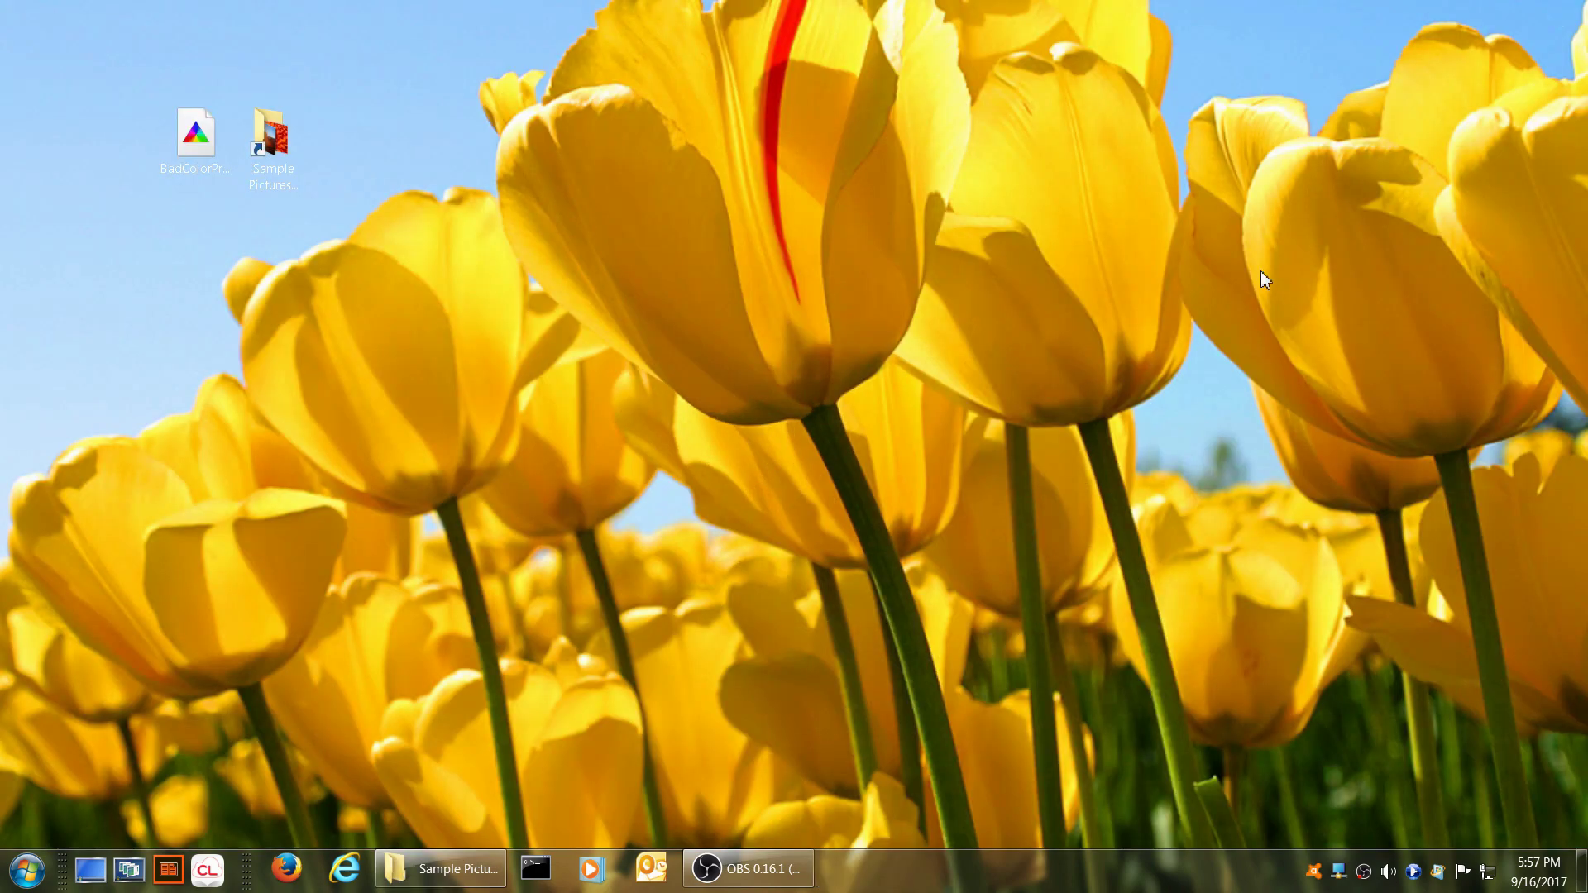
left_click(440, 868)
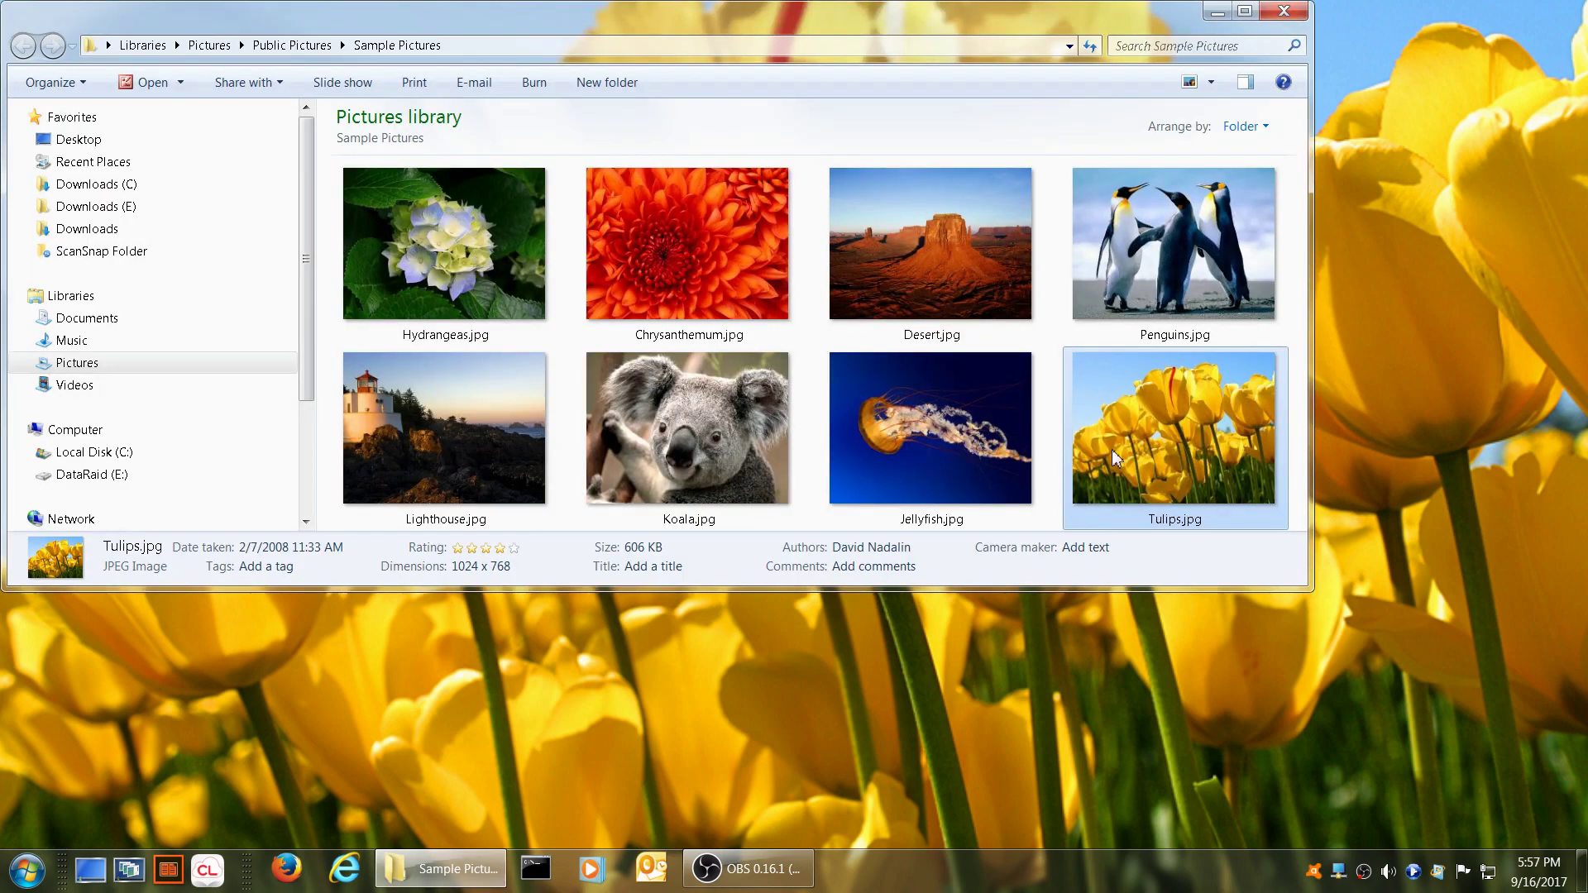
Reopen Tulips.jpg maximized in Windows Photo Viewer to confirm normal colours, then close it.
right_click(1113, 459)
mouse_move(1224, 565)
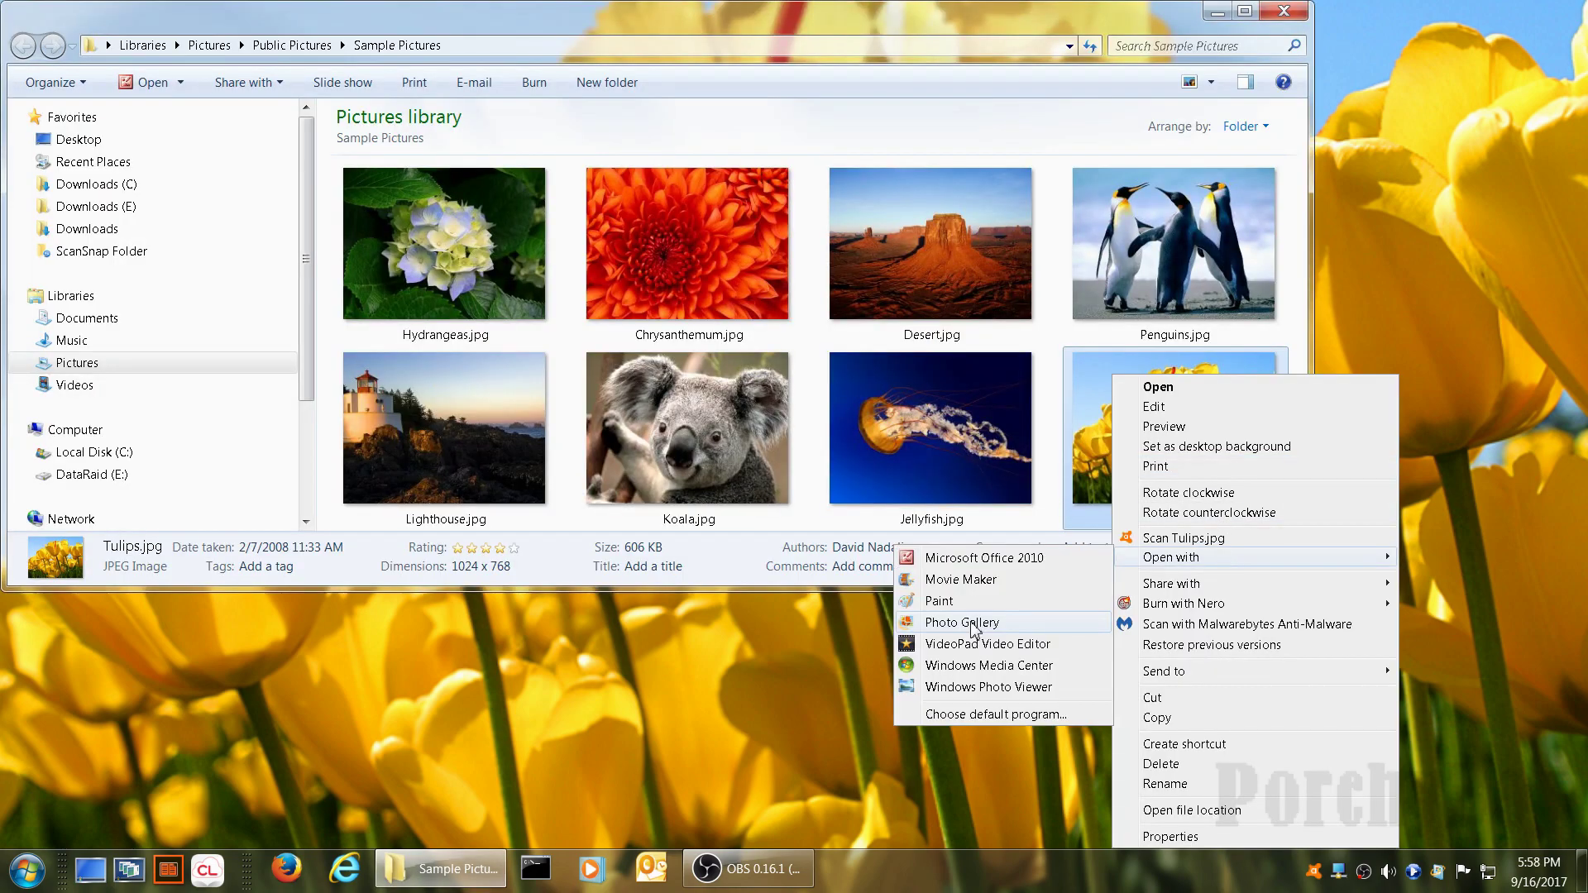
left_click(957, 687)
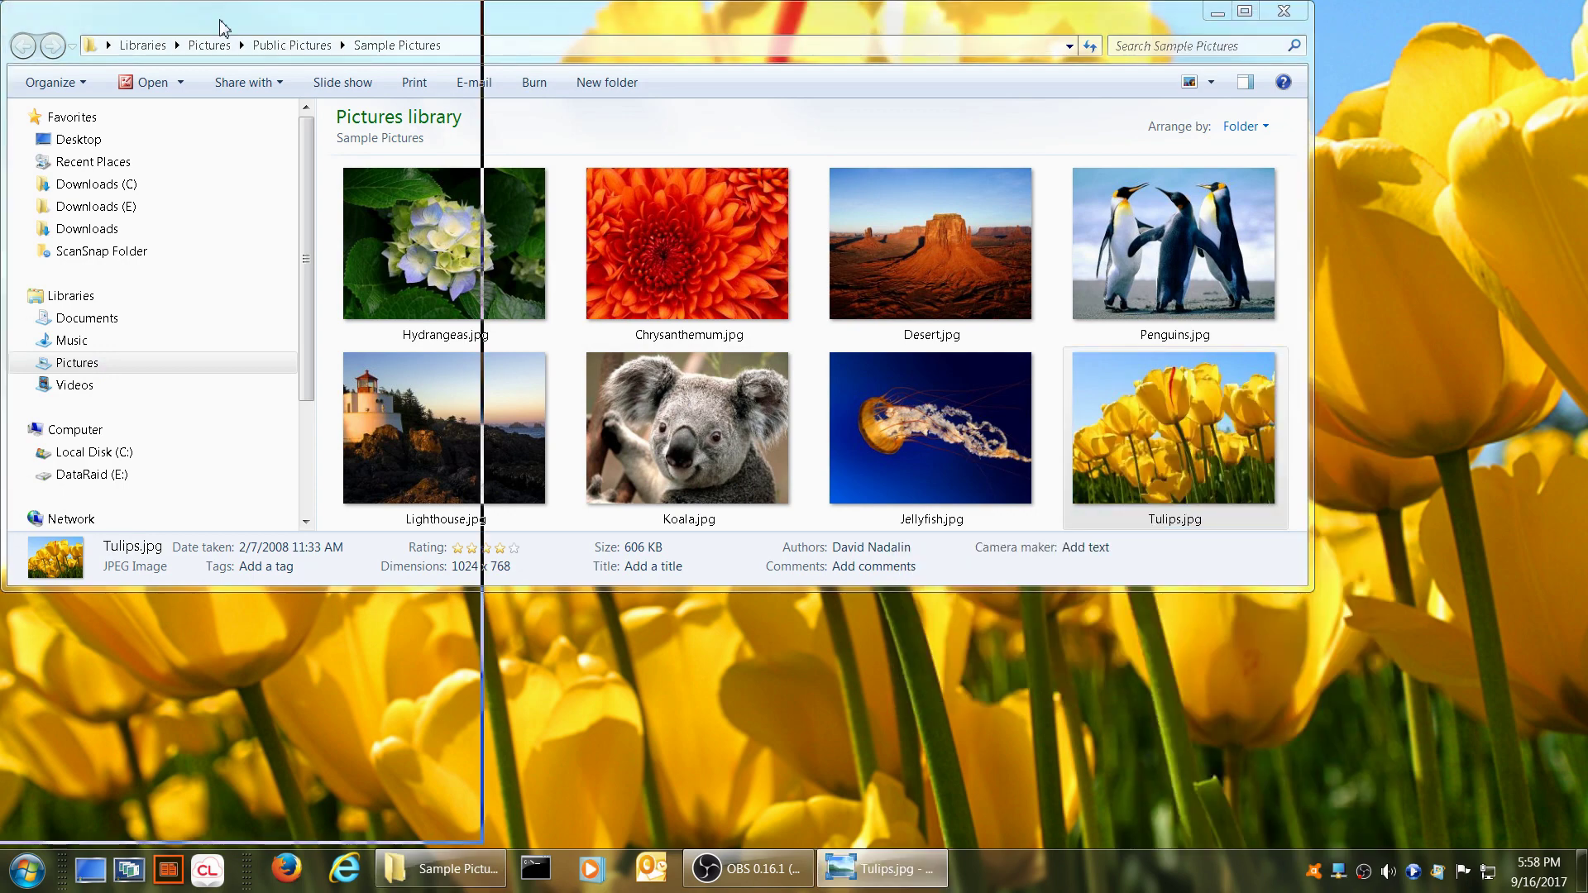
double_click(1235, 41)
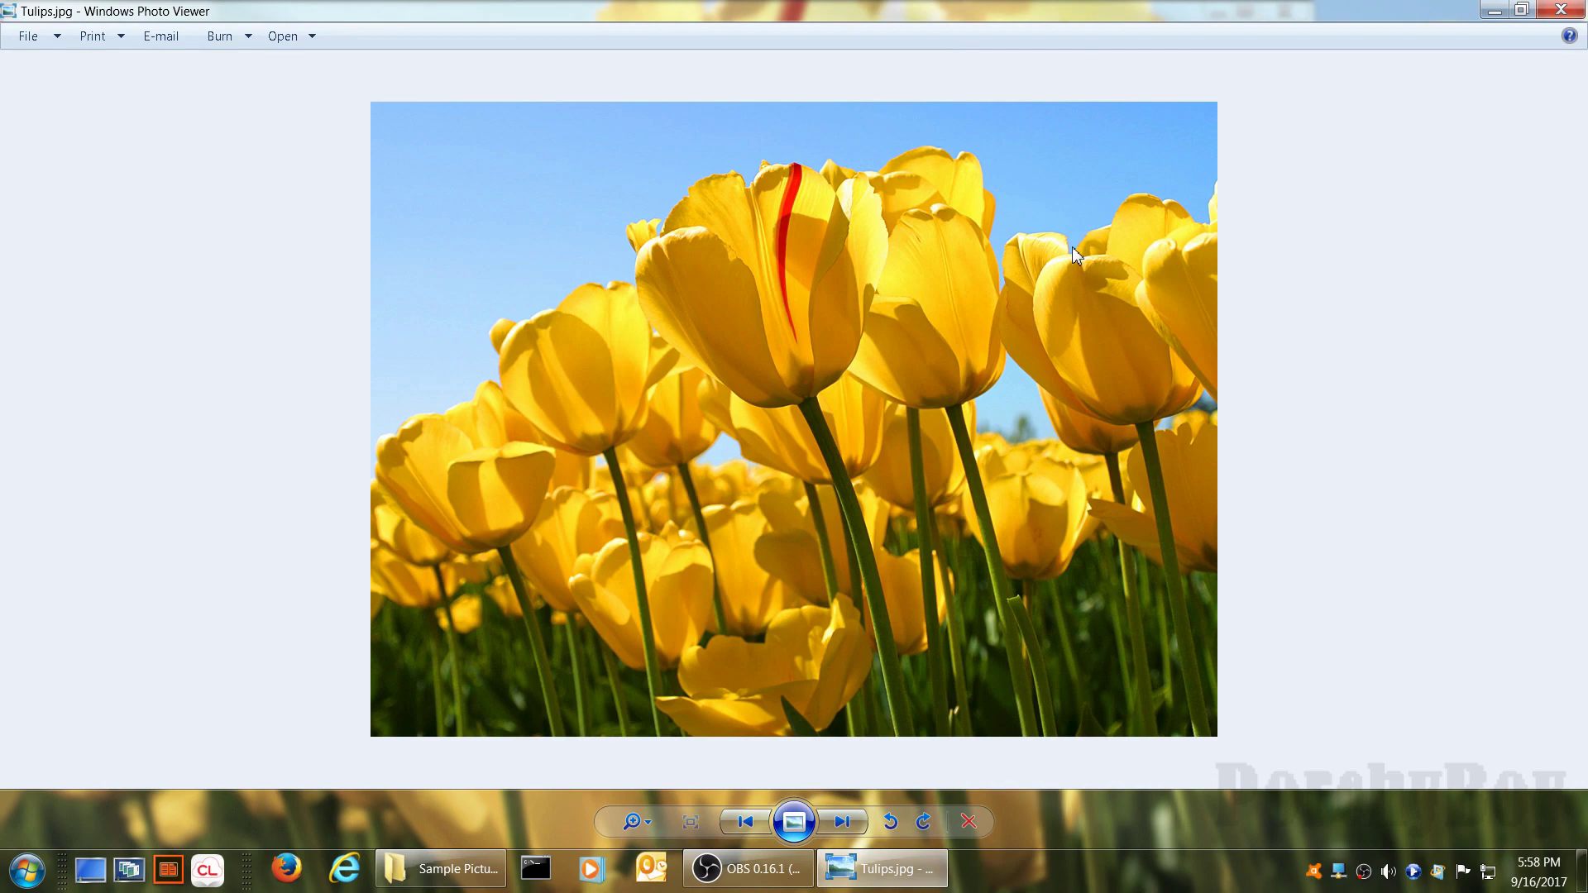
left_click(1556, 10)
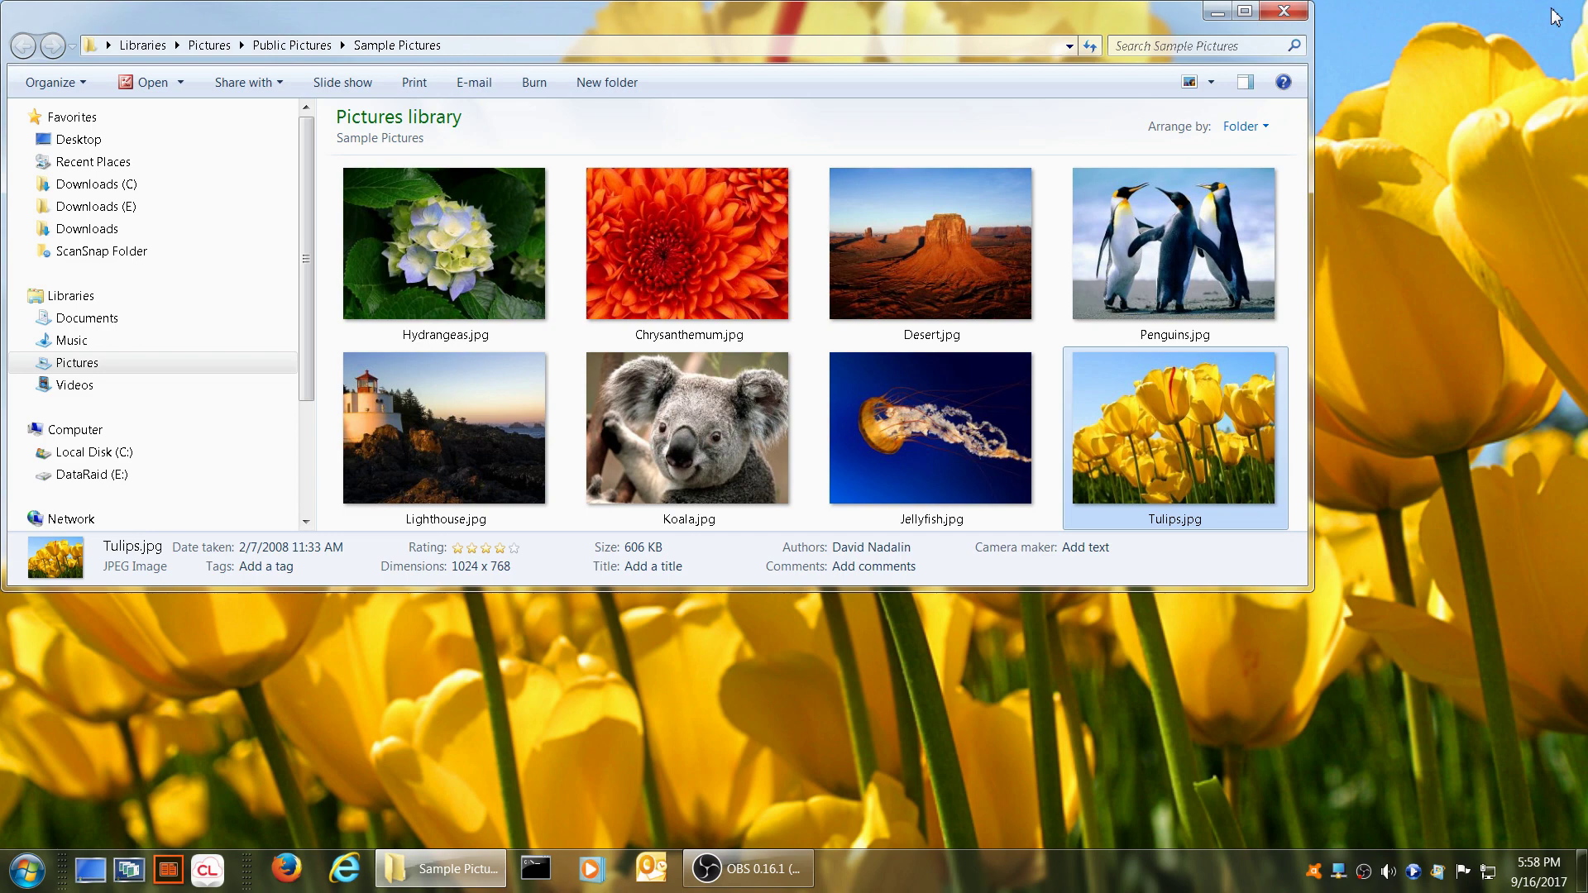
Close the Sample Pictures window to leave the bare Tulips desktop.
left_click(1296, 12)
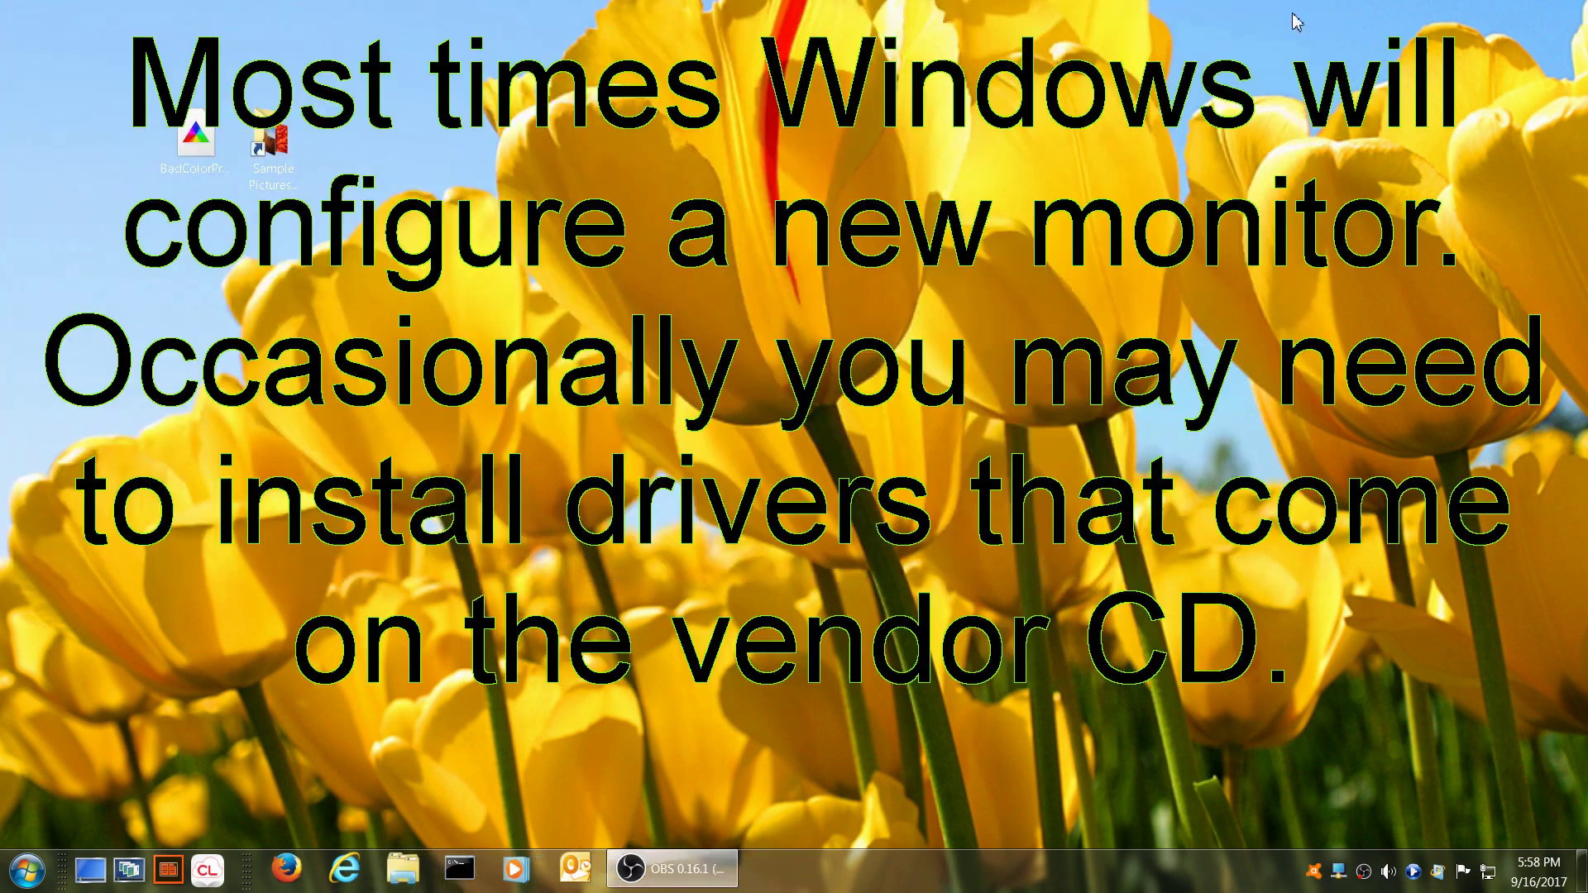